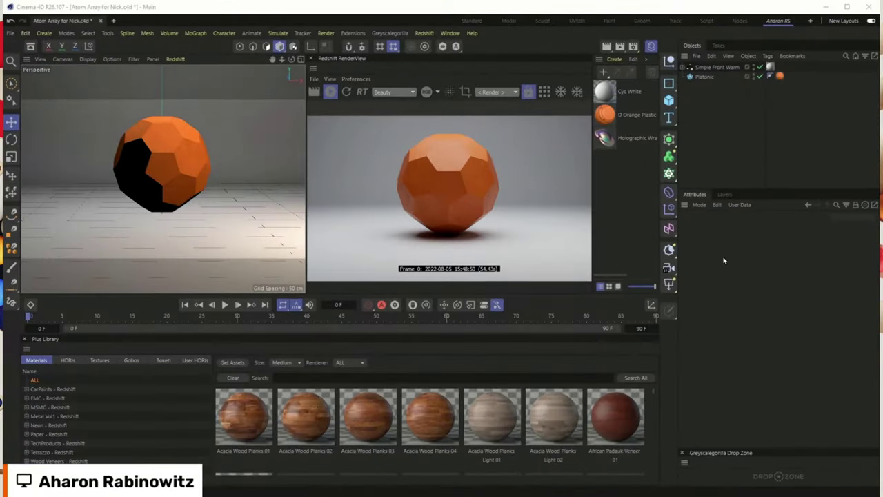
- Add an Atom Array generator and make the Platonic object its child
left_click(669, 173)
left_click(669, 140)
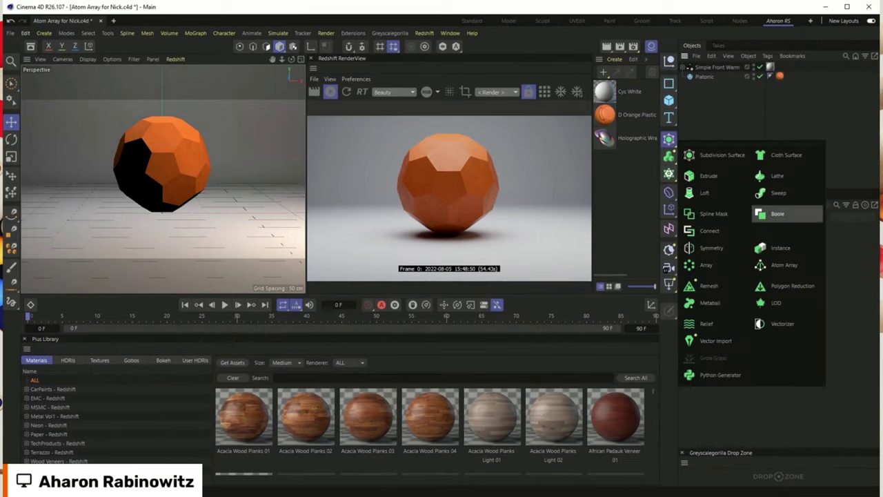
left_click(786, 265)
left_click_drag(703, 86, 706, 68)
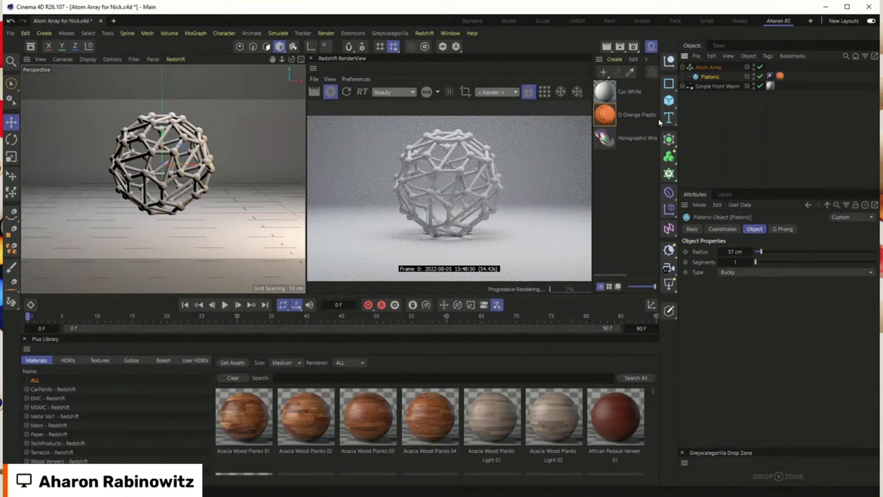
- Apply the Holographic Wrap material to the Atom Array and inspect it up close in the render
left_click_drag(712, 78, 717, 77)
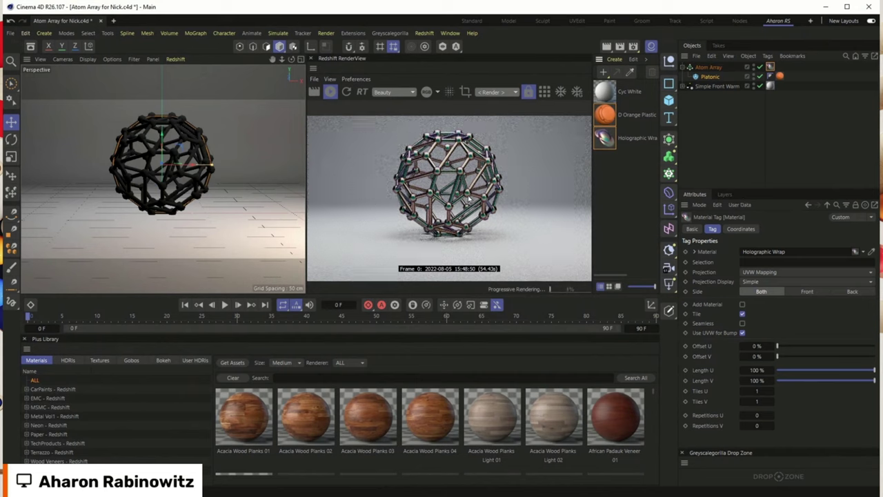
scroll(466, 190, "up", 5)
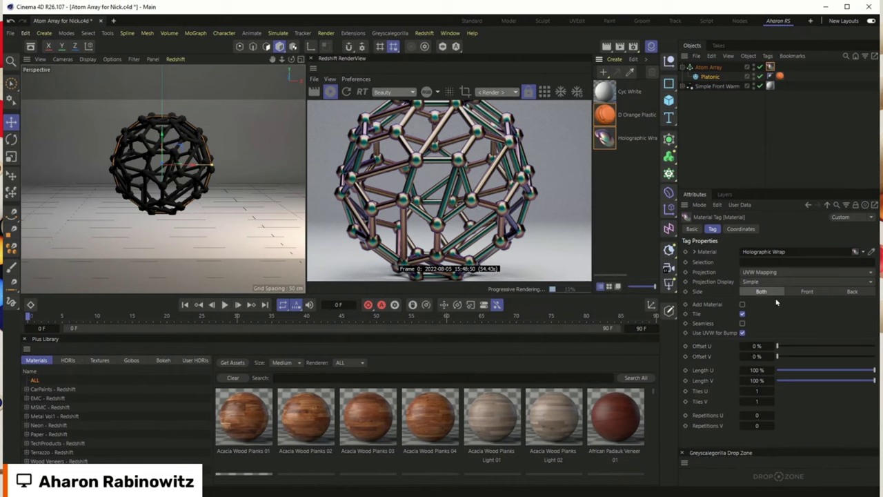
left_click(707, 68)
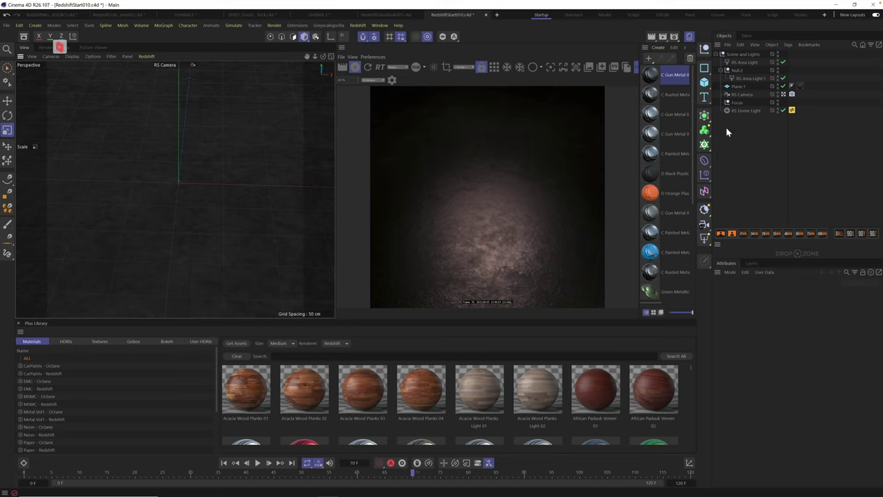
- Add a Platonic primitive and a MoGraph Cloner to the Redshift start scene
left_click(705, 82)
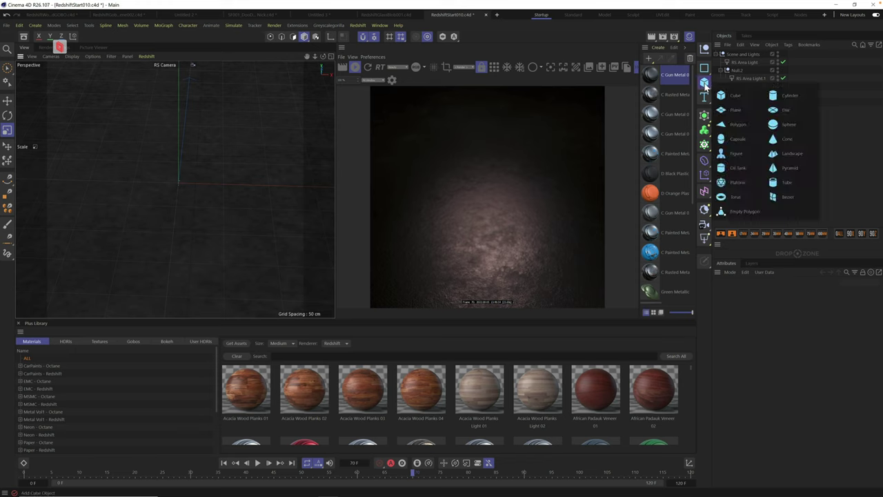
left_click(731, 183)
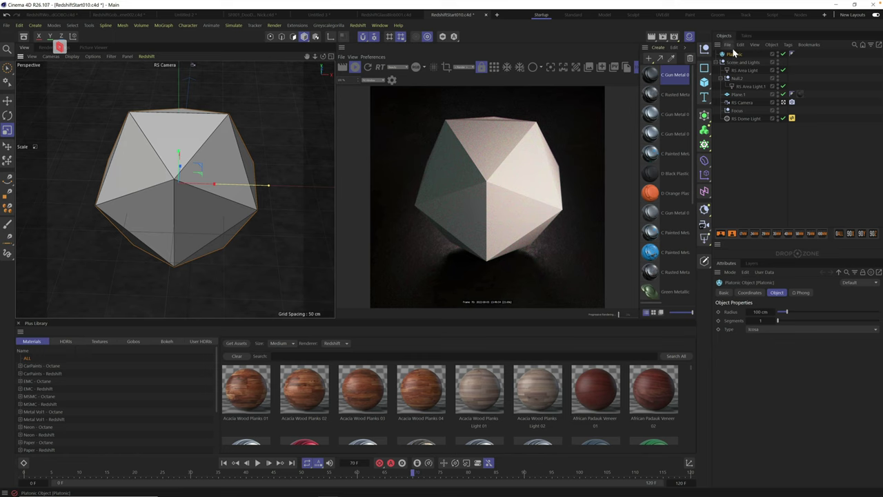
key("shift+c")
type("clo")
key("Return")
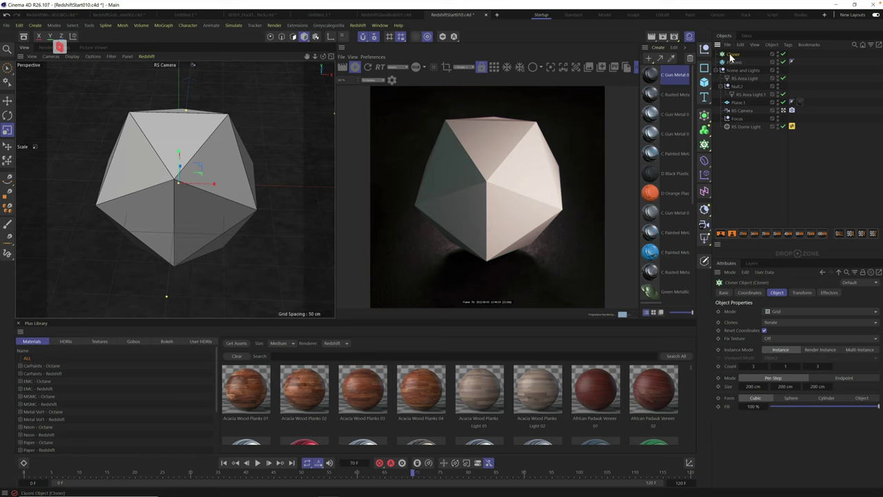
- Add a Cylinder primitive and make it a child of the Cloner
left_click(705, 81)
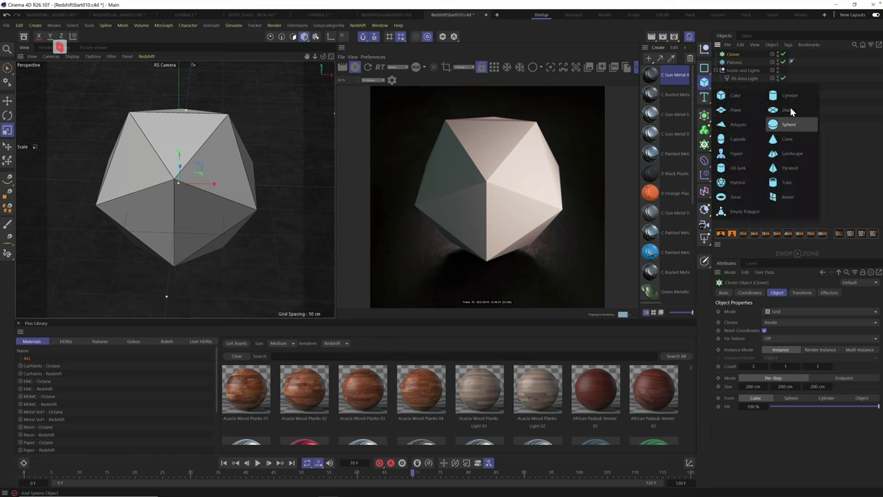
left_click(787, 98)
left_click_drag(737, 53, 737, 63)
left_click(735, 53)
key("shift+c")
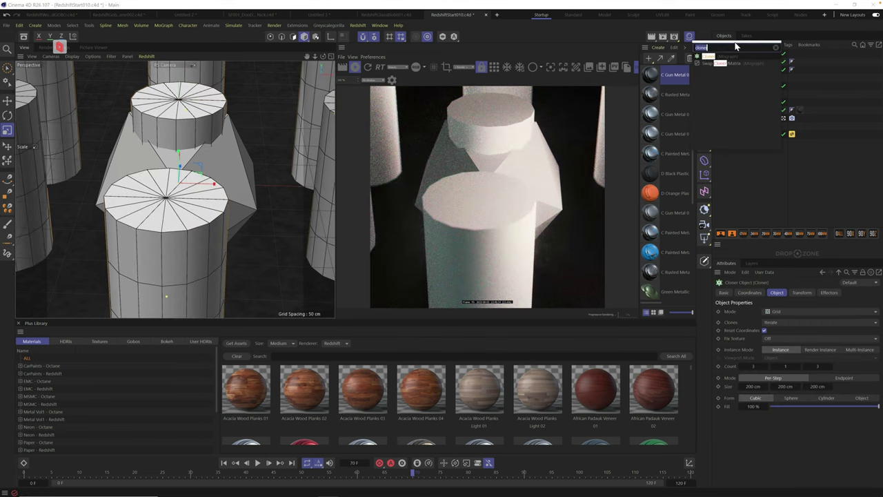
key("BackSpace")
key("BackSpace")
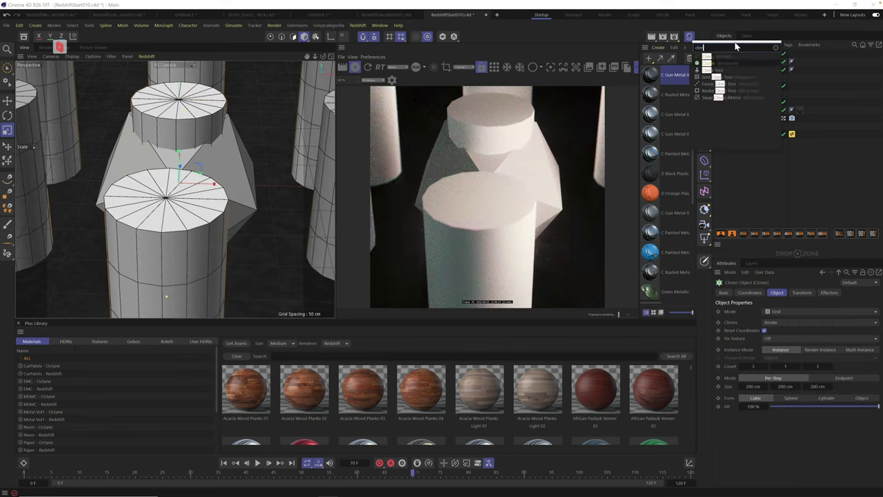
key("Return")
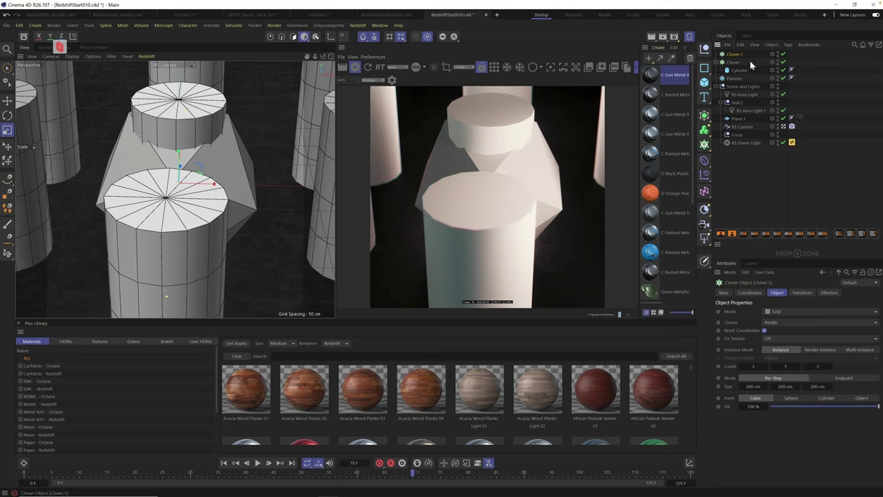
key("ctrl+z")
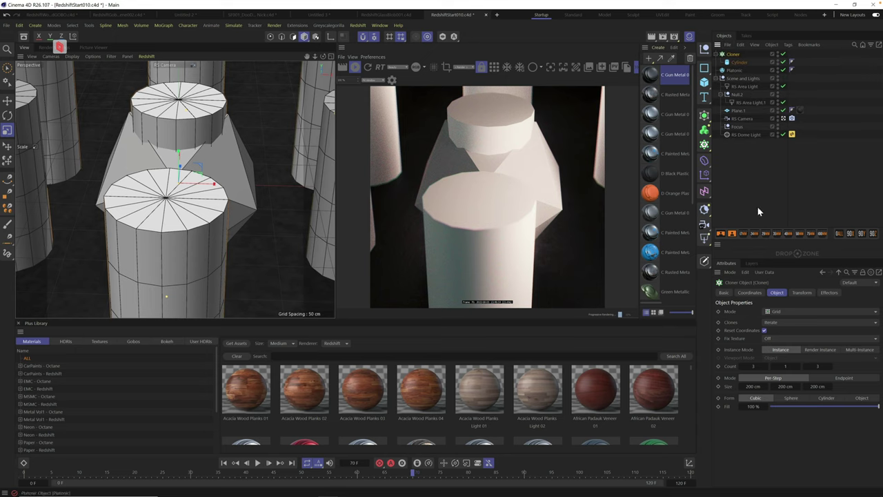
- Set the Cloner's mode to Object and assign the Platonic as the object to clone onto
left_click(777, 312)
left_click(782, 322)
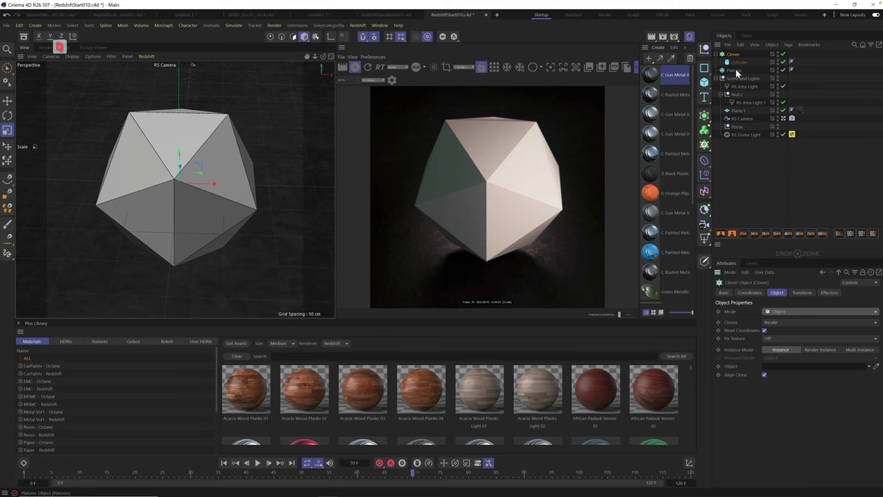
left_click_drag(734, 71, 789, 370)
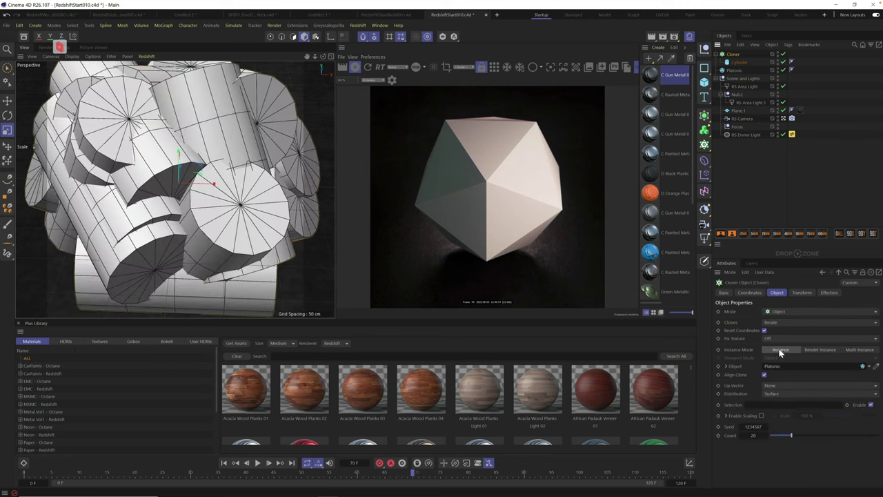
- Set the radius of the Cylinder inside the Cloner to 3 cm
left_click(739, 63)
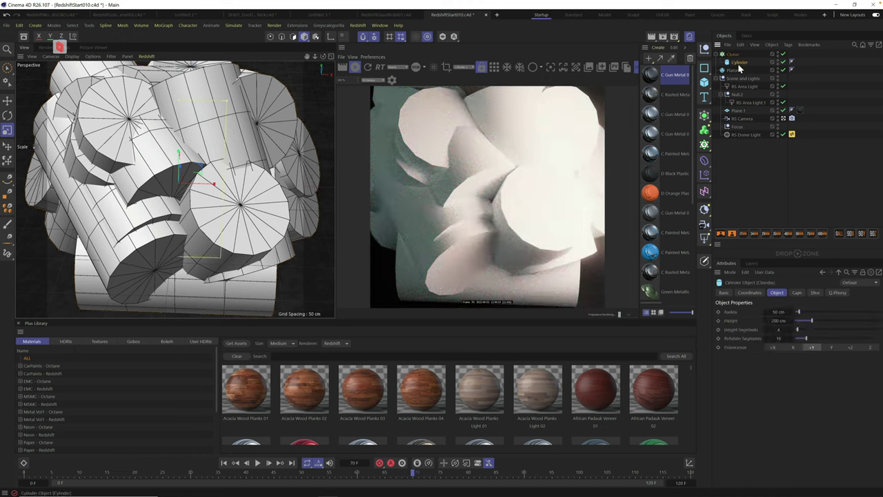
left_click(781, 312)
type("3")
key("Return")
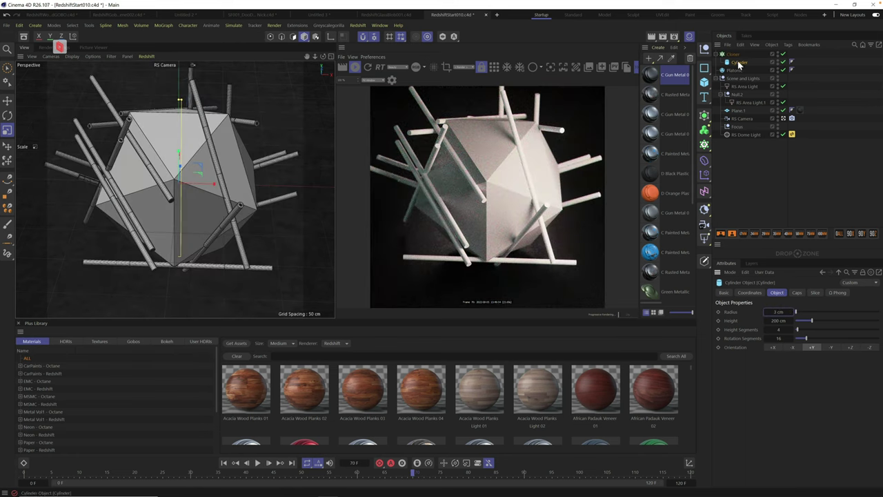
- Raise the Cloner's surface clone count to 33
left_click(732, 54)
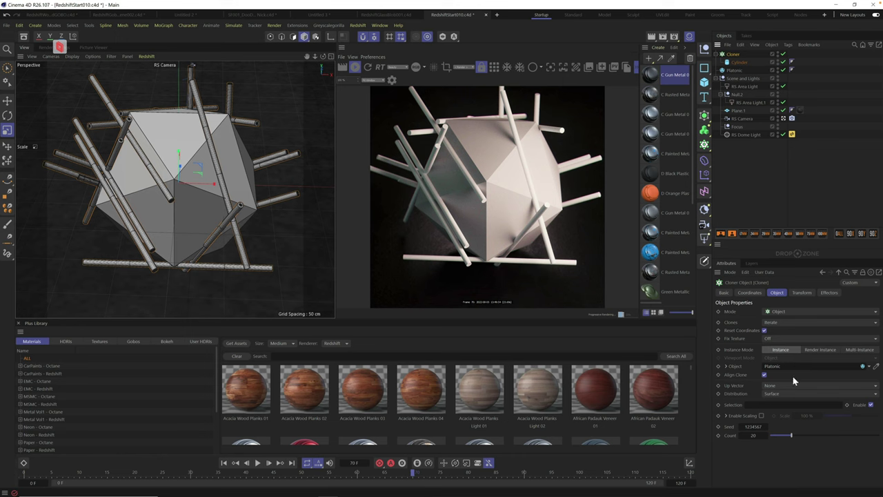
mouse_move(797, 436)
left_mouse_down()
mouse_move(831, 437)
mouse_move(812, 438)
left_mouse_up()
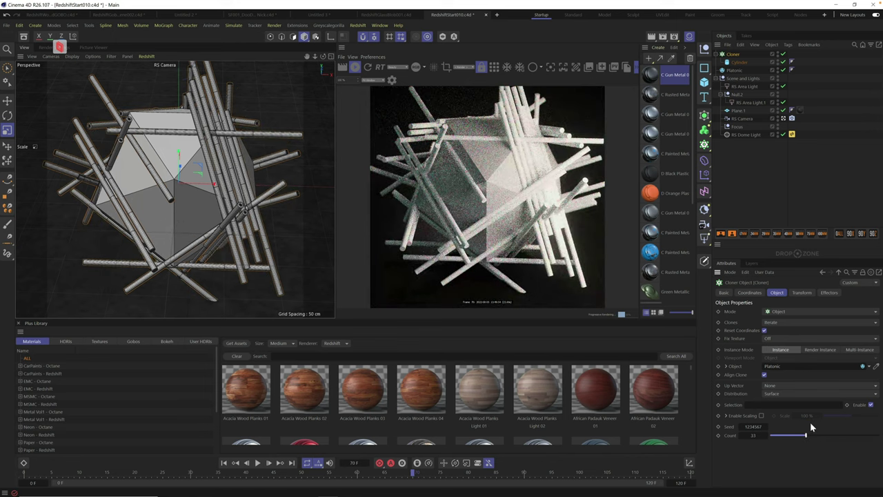
- Switch the Cloner's distribution to Edge and enable Scale on Edge with an edge scale of 100%
left_click(785, 393)
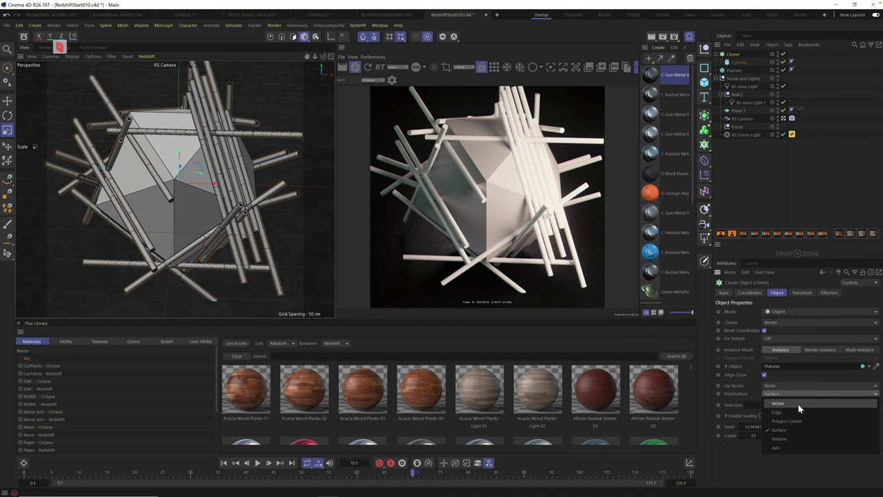
left_click(795, 412)
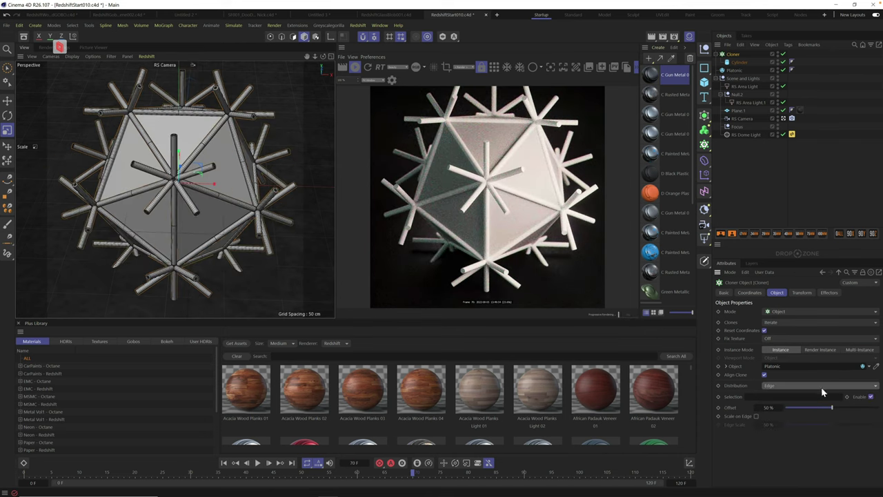
left_click(756, 417)
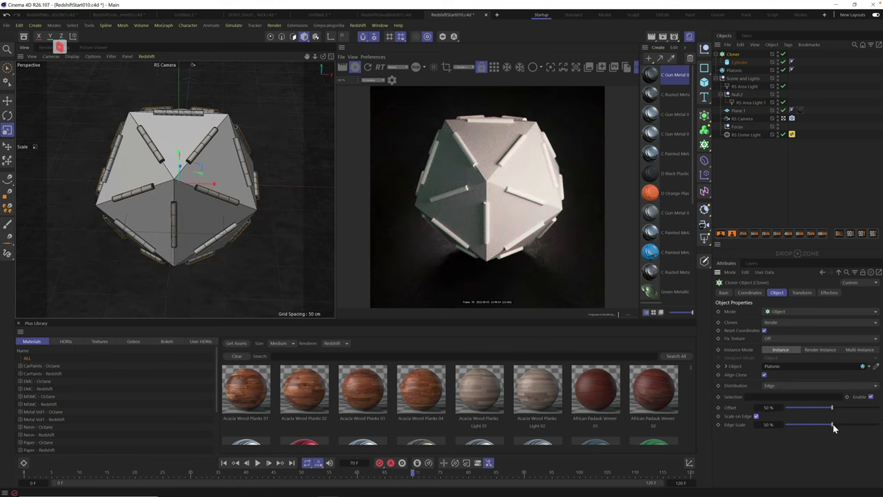
left_click_drag(832, 423, 878, 424)
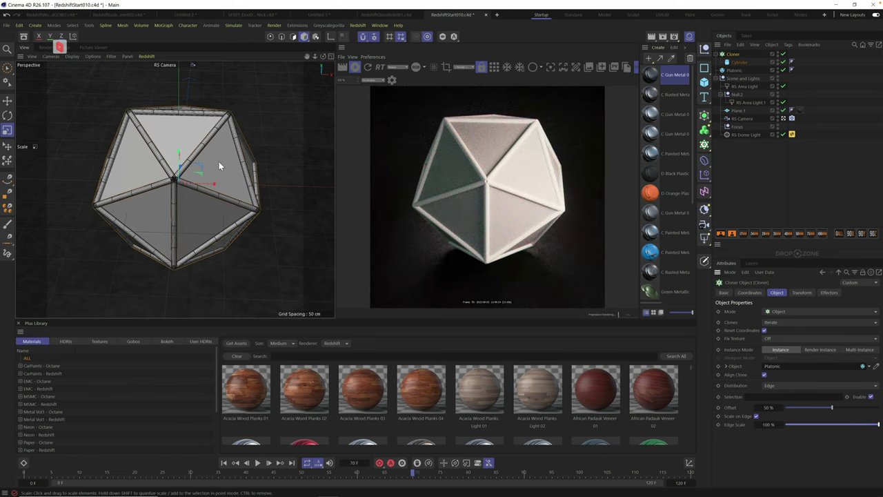
- Set the radius of the Cylinder cloned along the edges to 2 cm
left_click(739, 62)
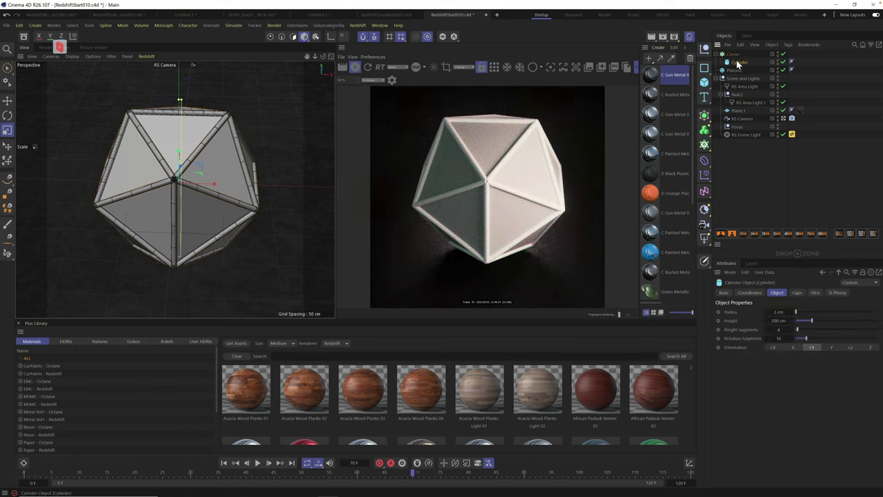
type("2")
key("Return")
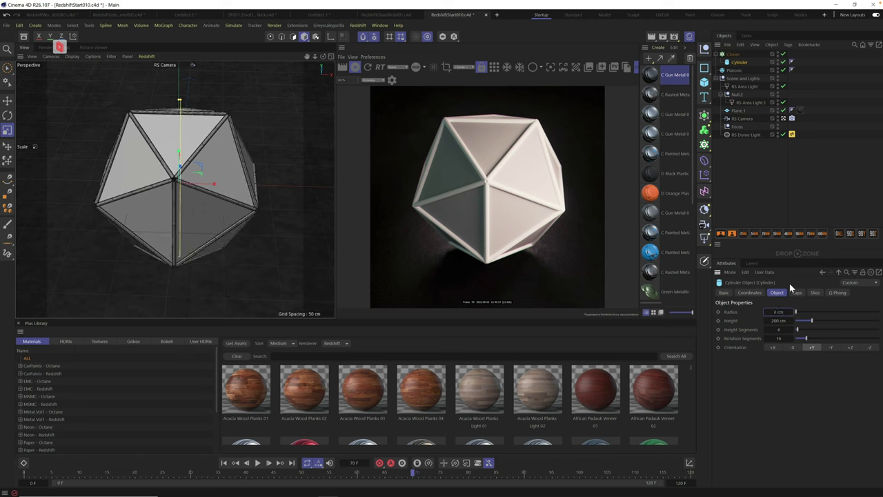
- Duplicate the Cloner together with its Cylinder and set the copy's distribution to Vertex
left_click(736, 55)
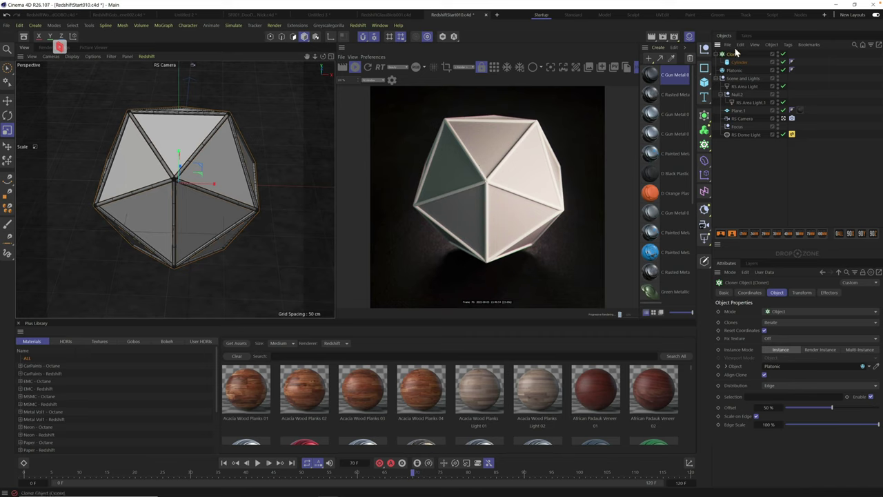
left_click_drag(729, 60, 737, 60, "ctrl")
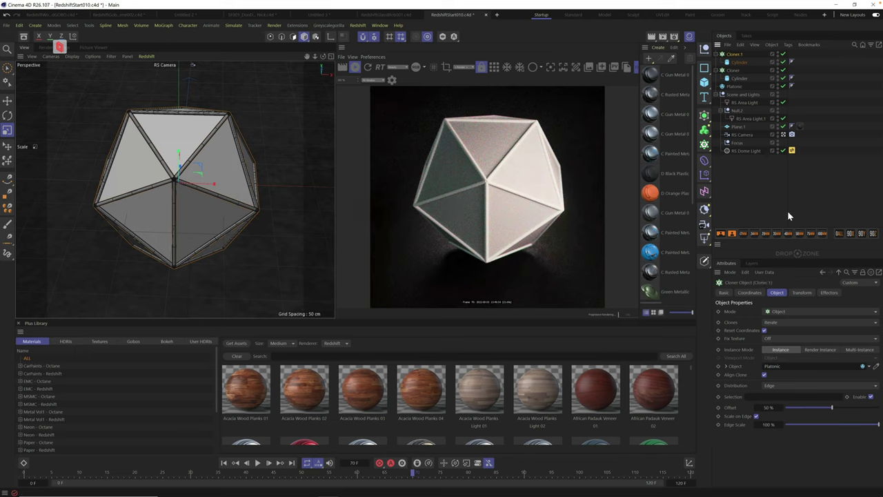
left_click(785, 385)
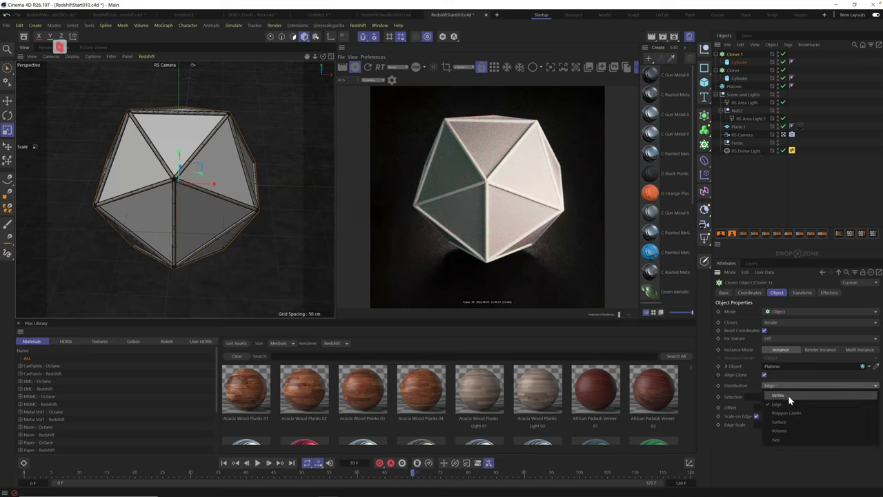
left_click(788, 395)
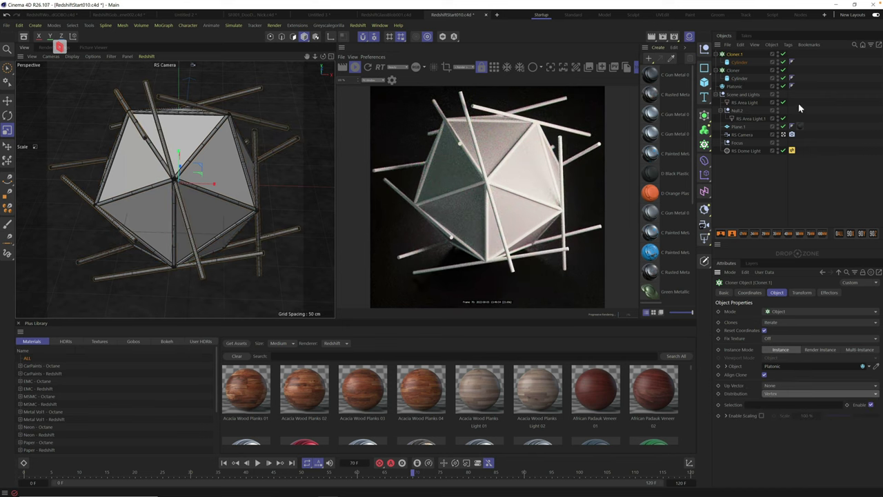
- Orient the duplicate Cloner's Cylinder to +Z and give it a height of 74 cm and a radius of 17 cm
left_click(739, 62)
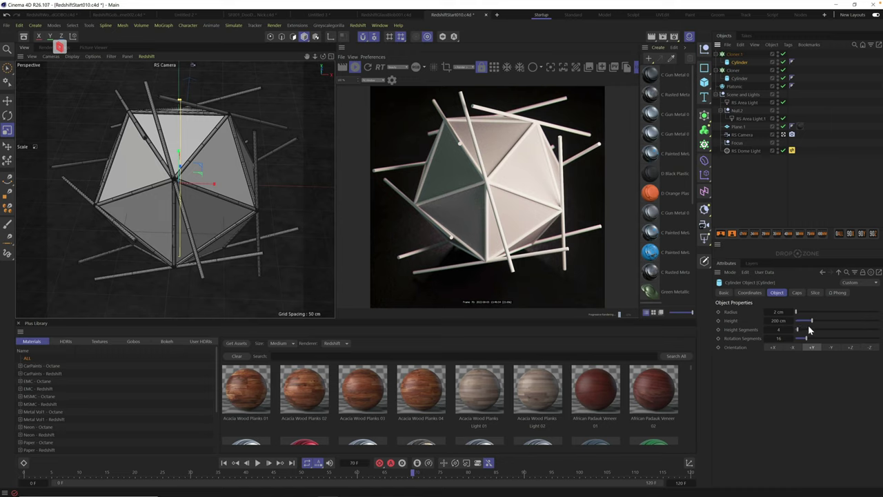
left_click(850, 347)
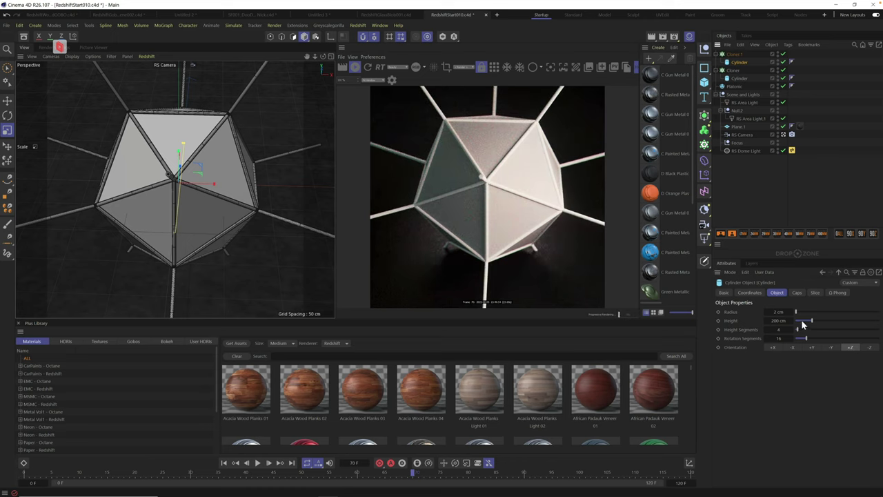
left_click_drag(801, 320, 799, 310)
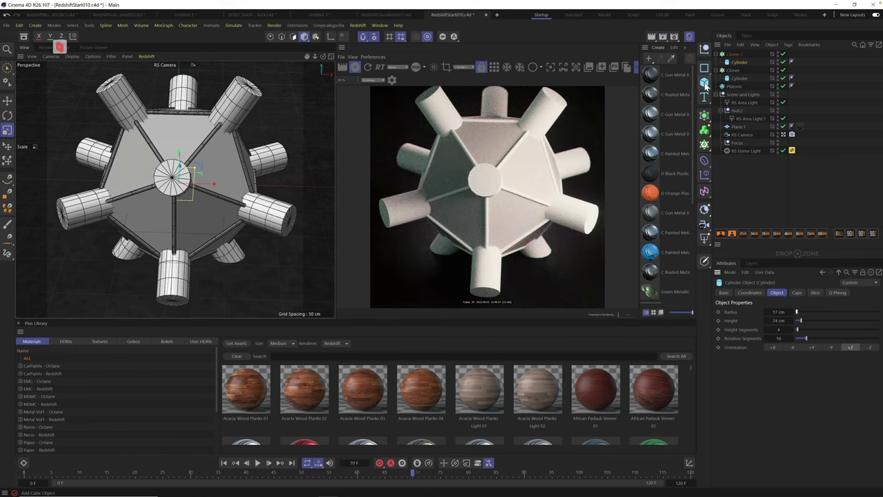
- Add a Torus primitive and place it inside the duplicate Cloner above its Cylinder
left_click(705, 83)
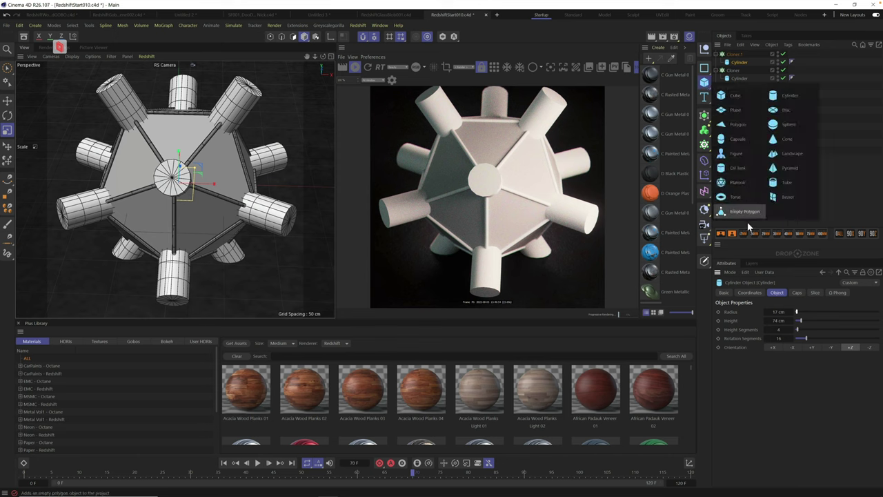
left_click(744, 198)
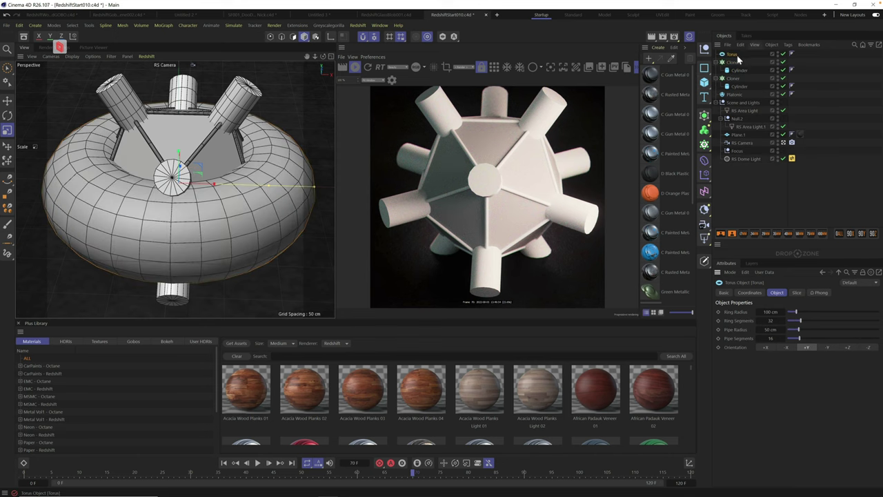
left_click_drag(739, 71, 740, 71)
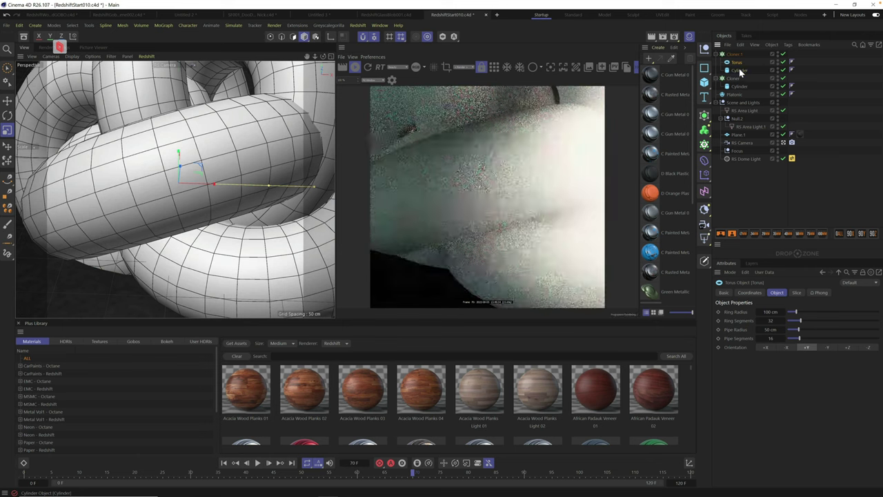
- Delete the Cylinder from the duplicate Cloner and set the Torus's ring radius to 6.327 cm and pipe radius to 3.327 cm
left_click(735, 62)
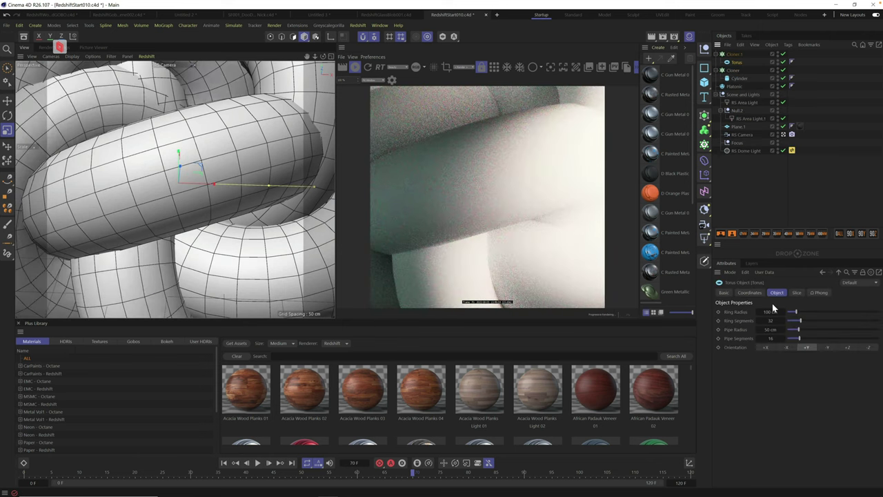
left_click_drag(795, 315, 790, 315)
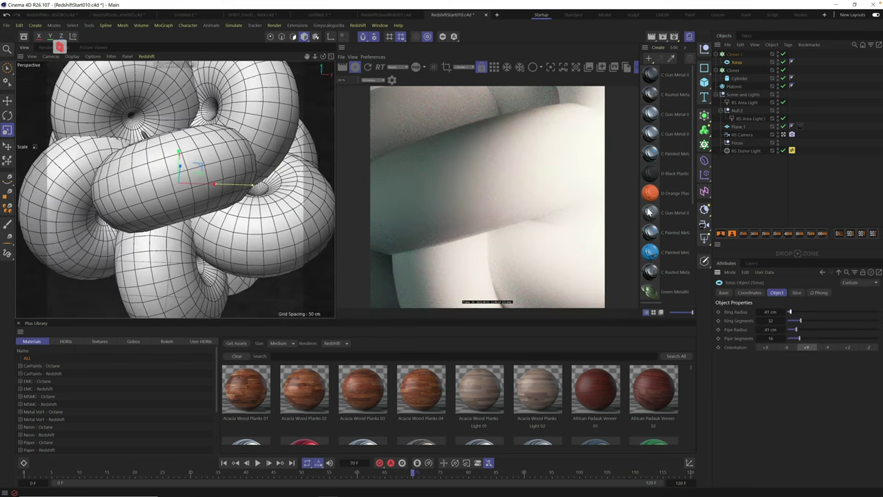
left_click_drag(198, 148, 238, 151)
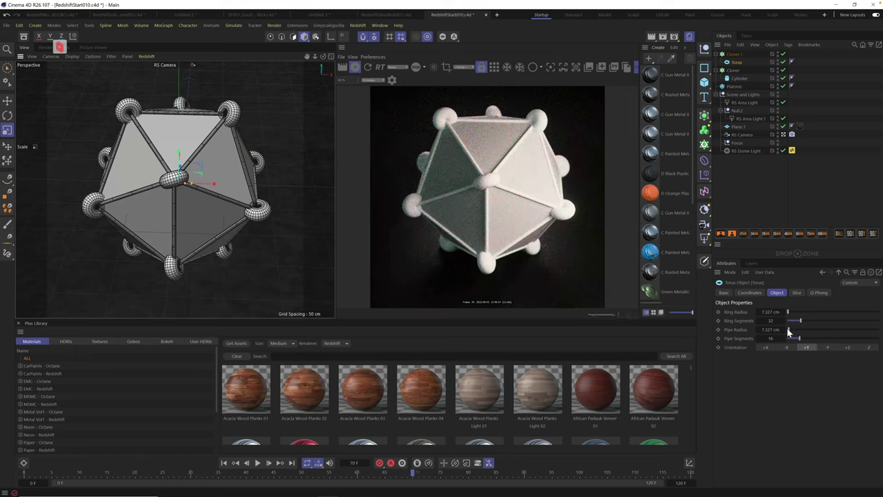
left_click_drag(757, 333, 757, 333)
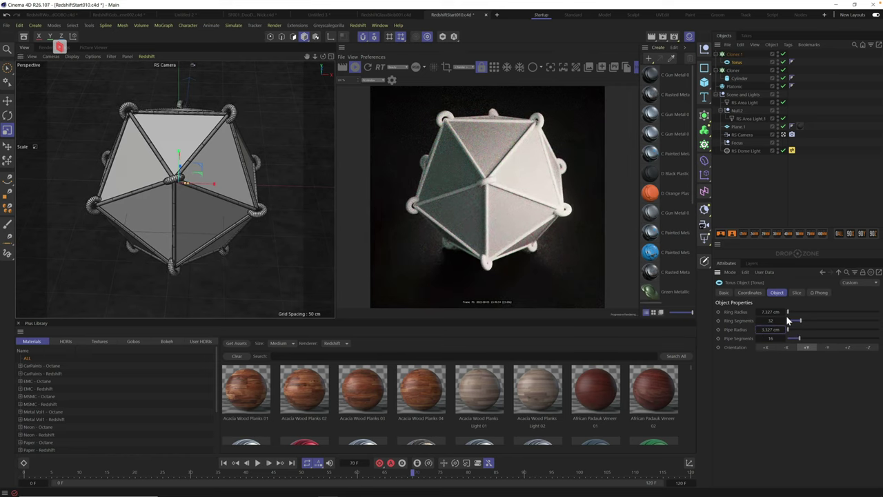
left_click_drag(756, 310, 756, 312)
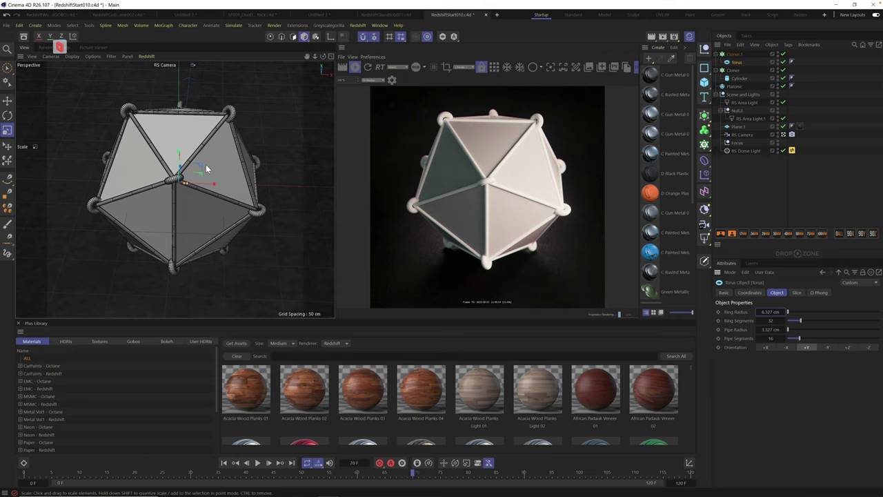
- Hide the Platonic object in both the viewport and the render
left_click(736, 86)
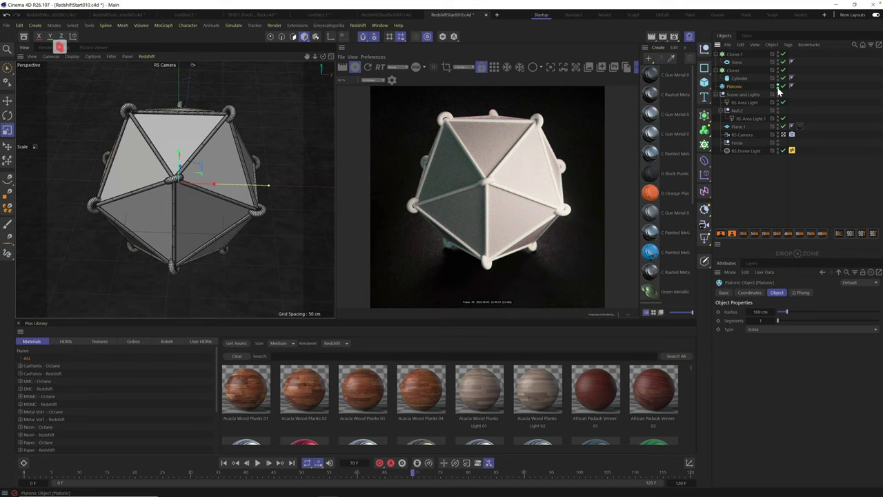
left_click(778, 87)
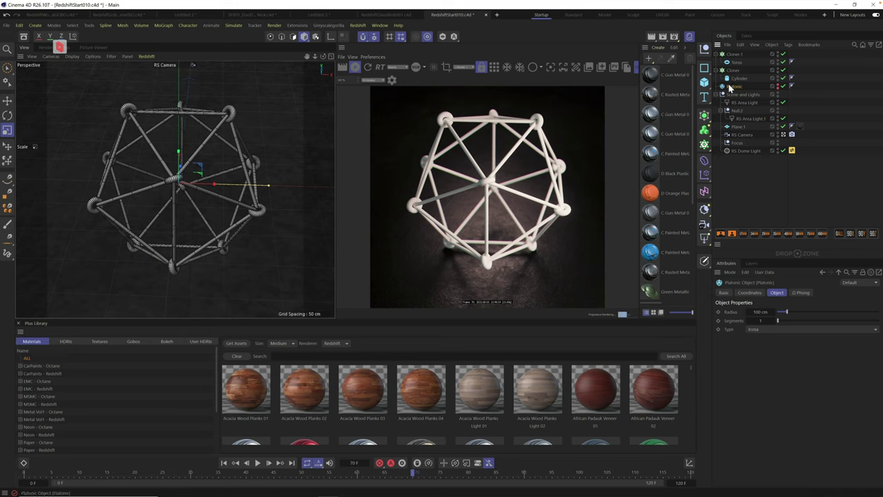
- Search the material library for "metal" and apply C Gun Metal 03 to the edge Cloner's Cylinder
left_click(376, 356)
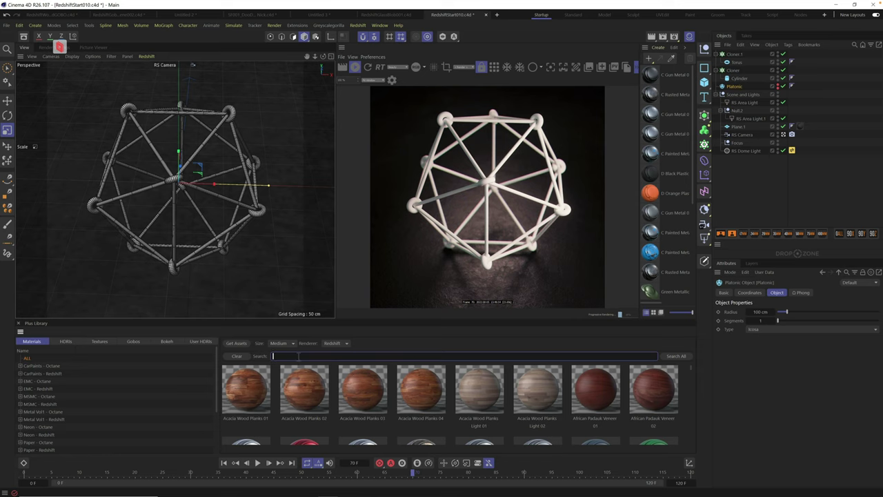
type("etal")
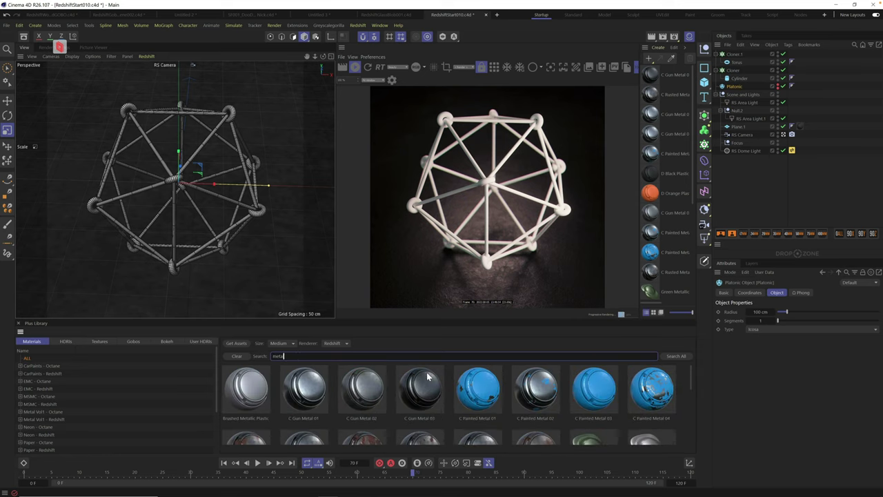
left_click_drag(428, 376, 744, 78)
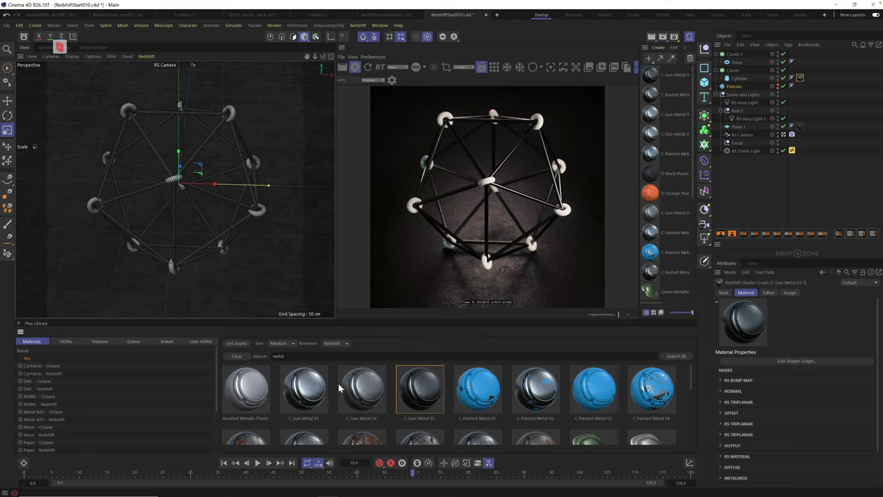
- Search the material library for "orange" and apply D Orange Plastic Aged to the Torus
left_click(300, 356)
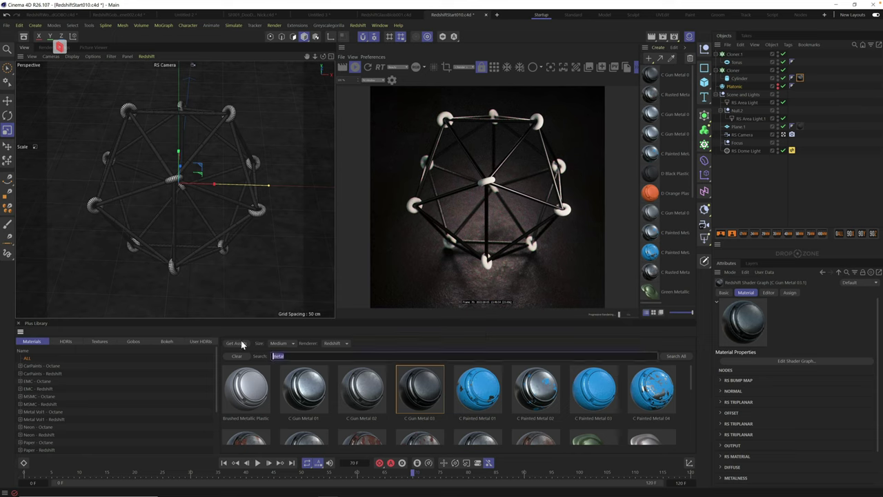
type("orange")
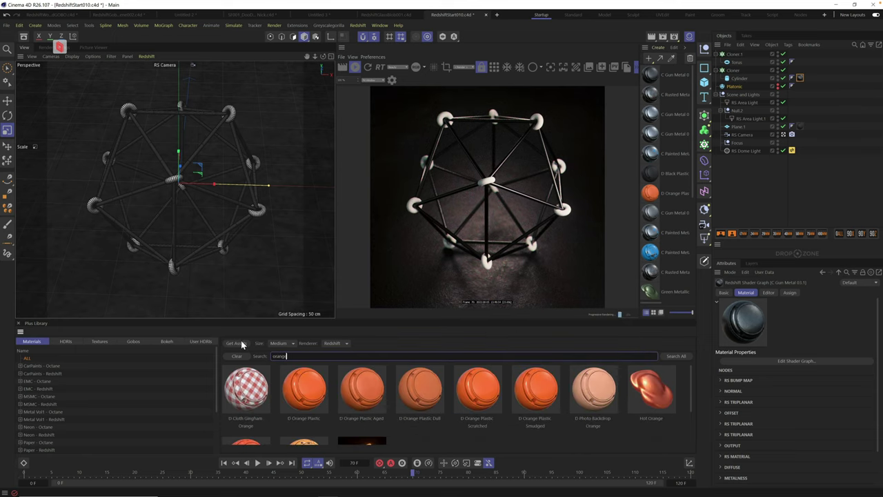
left_click(361, 380)
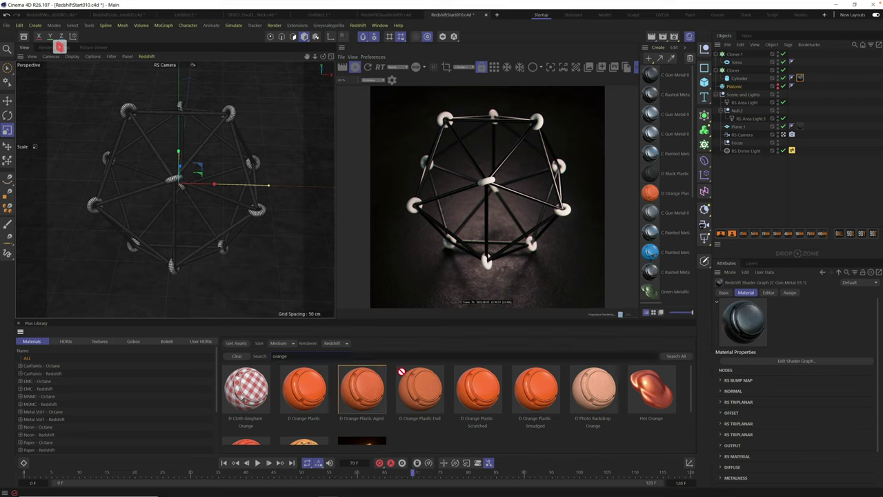
left_click_drag(737, 65, 736, 63)
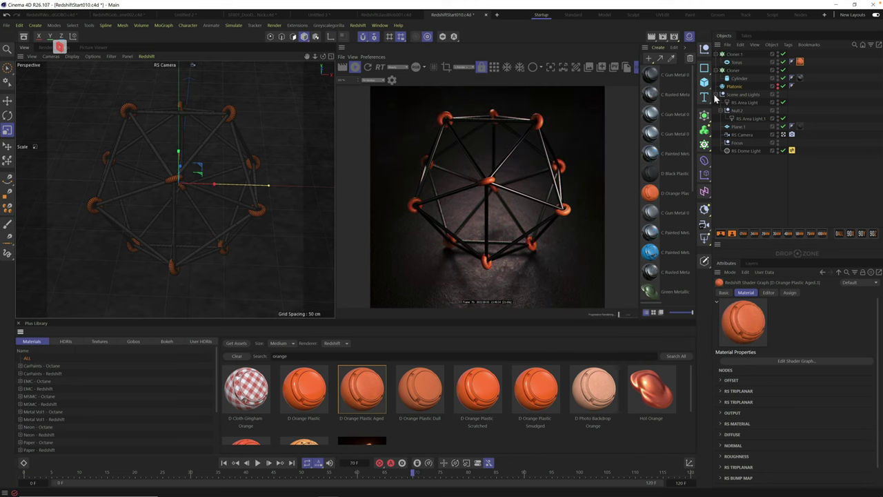
- Orient the Torus to +Z and nest it under a new Null inside the vertex Cloner
left_click(737, 62)
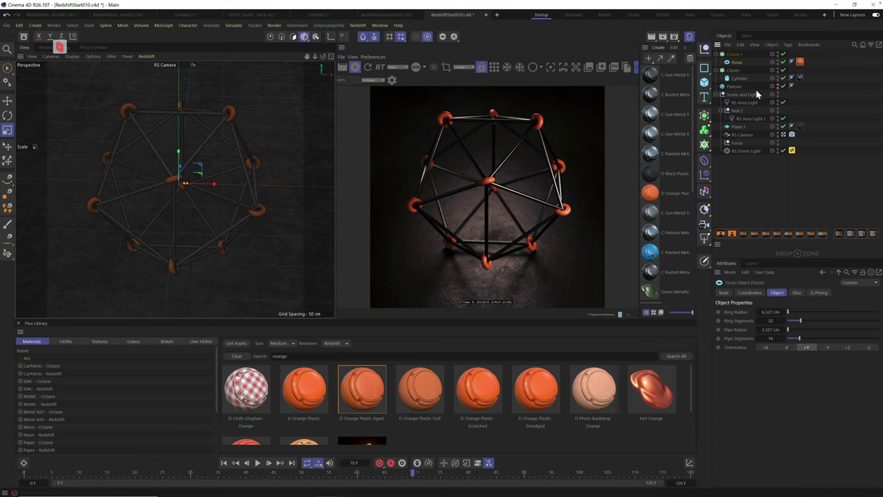
left_click(849, 348)
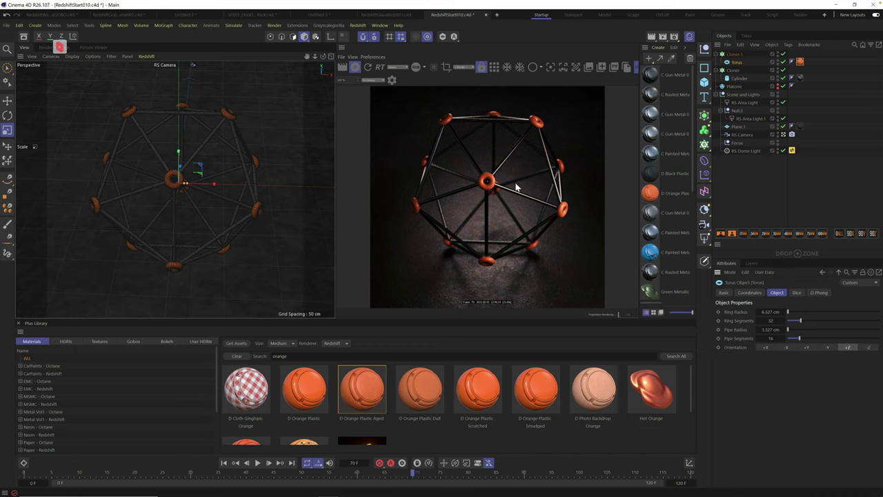
left_click(705, 48)
left_click_drag(732, 55, 738, 72)
left_click(740, 70)
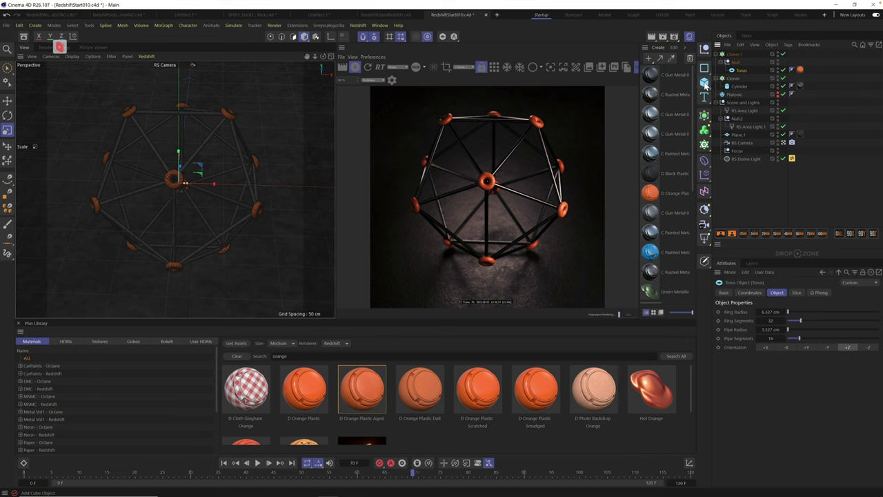
- Add a Sphere with a 2 cm radius to the Null beside the Torus and move it outward along Z
left_click(703, 81)
left_click(781, 124)
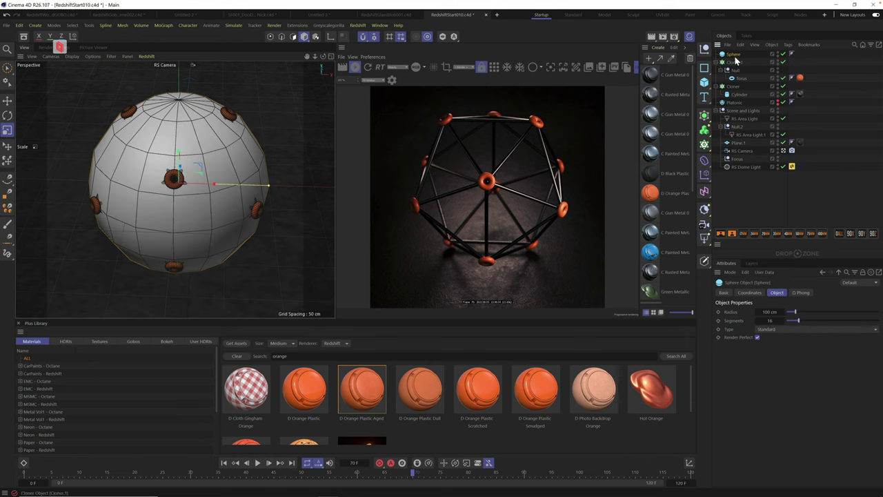
left_click_drag(742, 78, 739, 74)
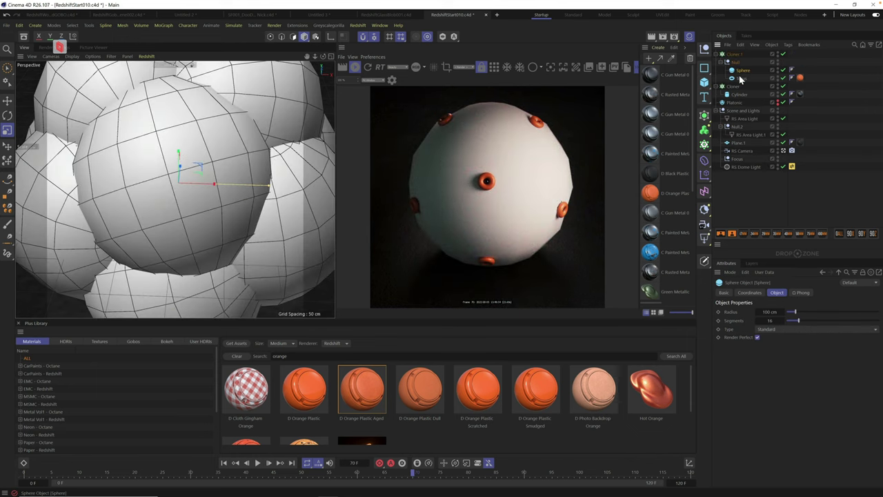
left_click(774, 311)
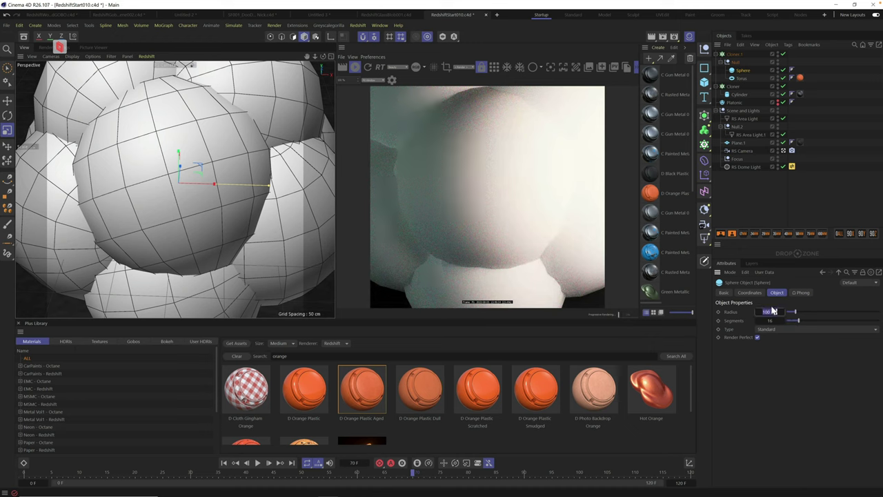
type("2")
key("Return")
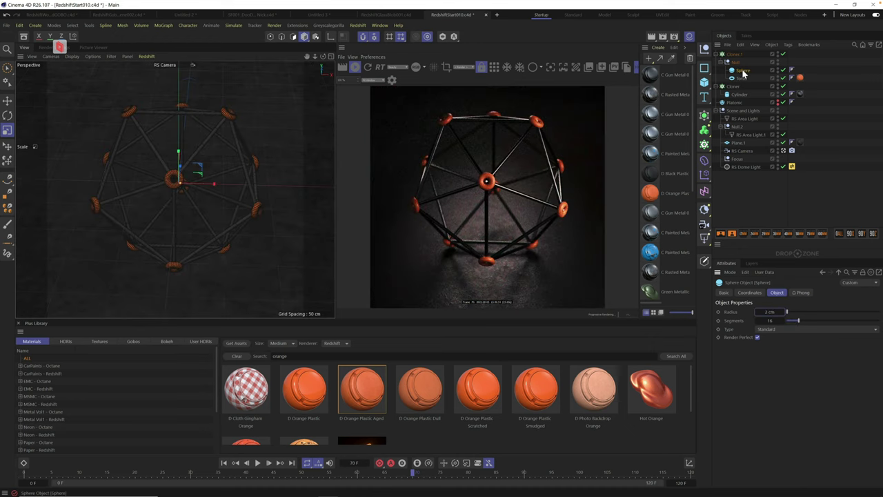
left_click(750, 293)
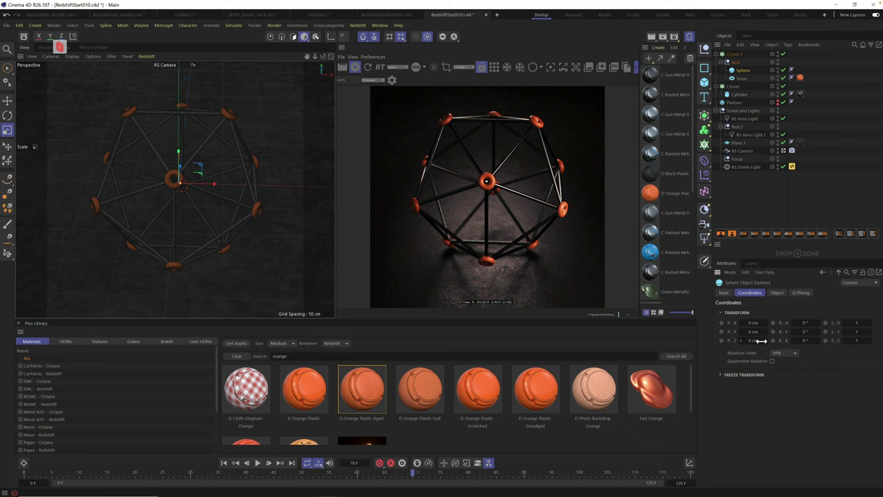
left_click_drag(766, 340, 769, 348)
- Set the Torus's Z position to 2 cm and copy the Cylinder's gun metal material to the Sphere
left_click(743, 80)
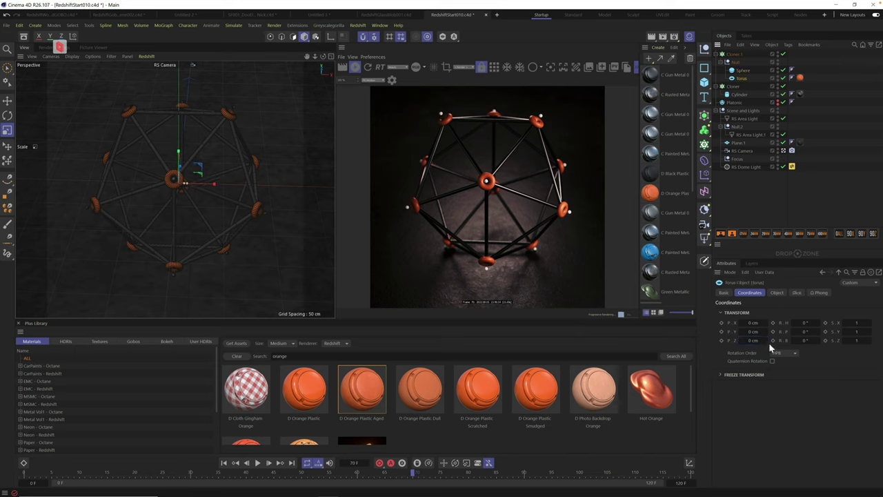
left_click(736, 61)
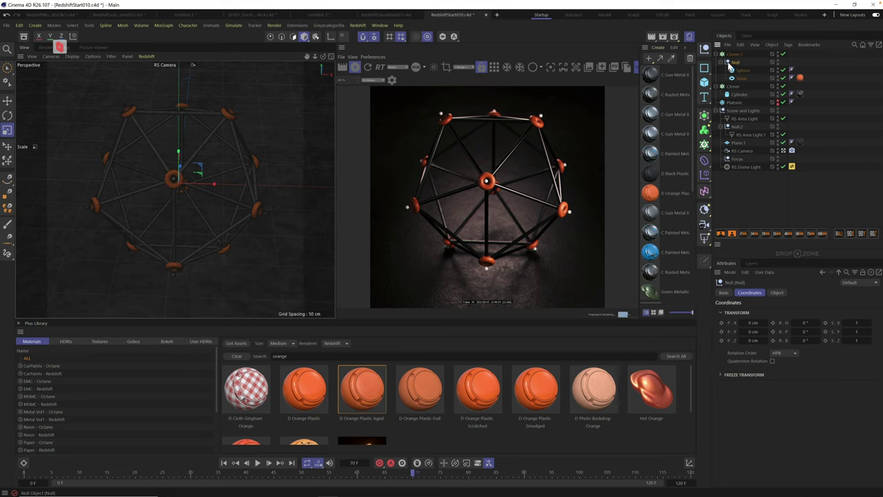
left_click(741, 79)
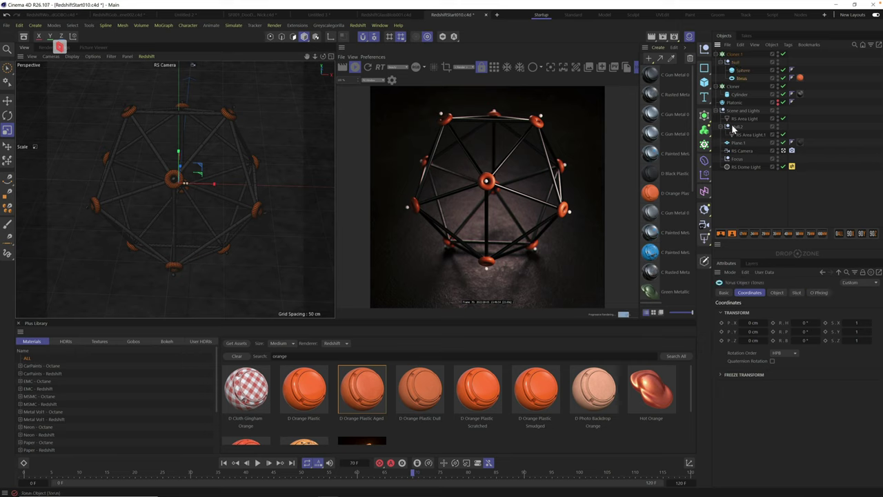
left_click_drag(769, 341, 769, 331)
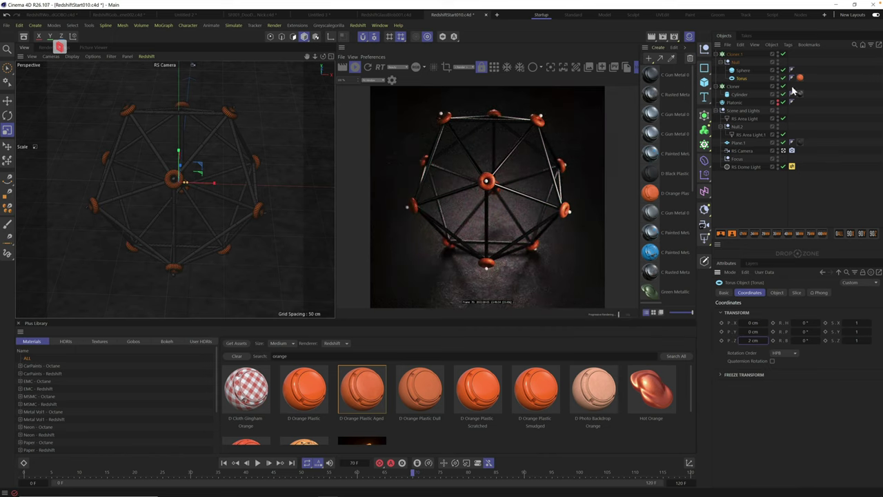
left_click_drag(801, 96, 812, 71)
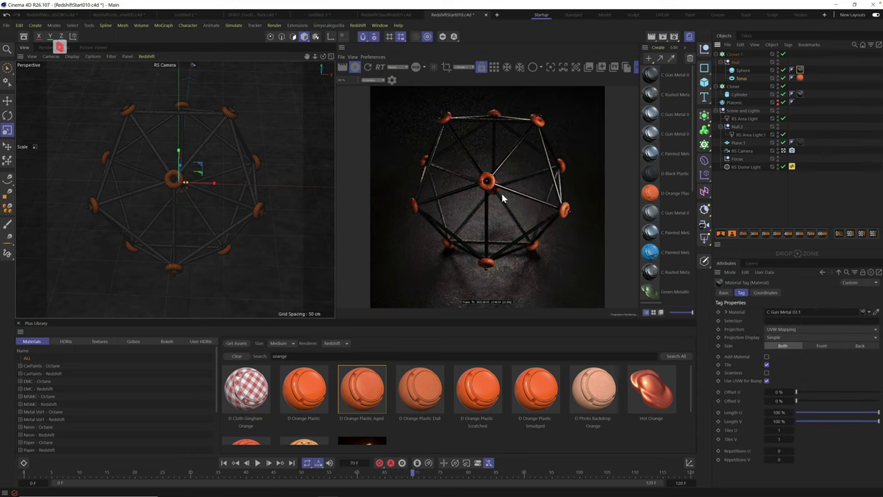
- Duplicate the edge Cloner with its Cylinder and set the copied Cylinder's radius to 3 cm
left_click(735, 87)
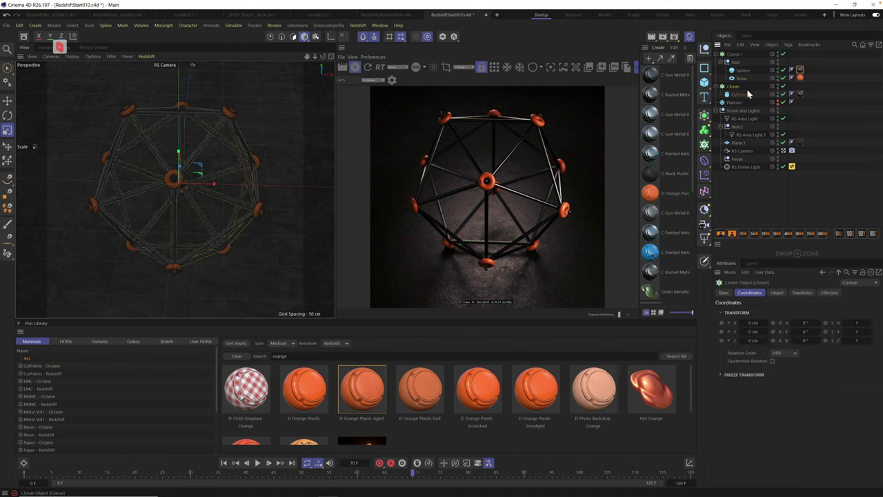
key("ctrl+c")
key("ctrl+v")
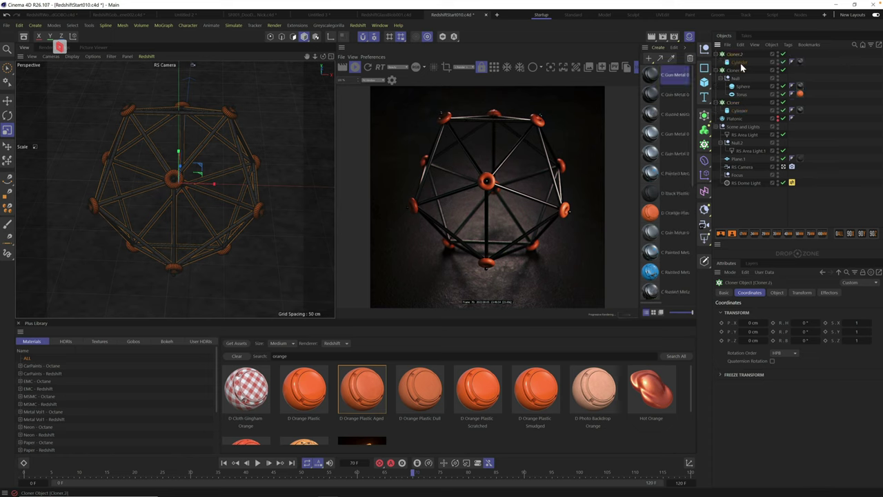
left_click(739, 62)
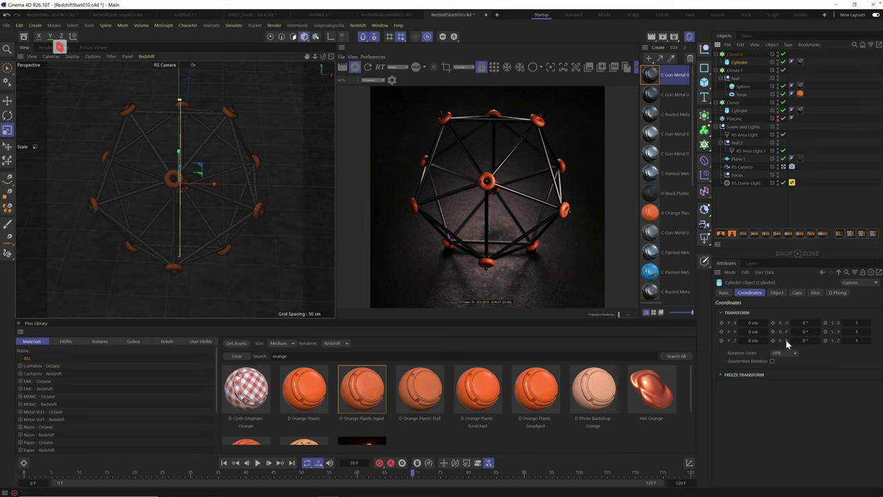
left_click(777, 292)
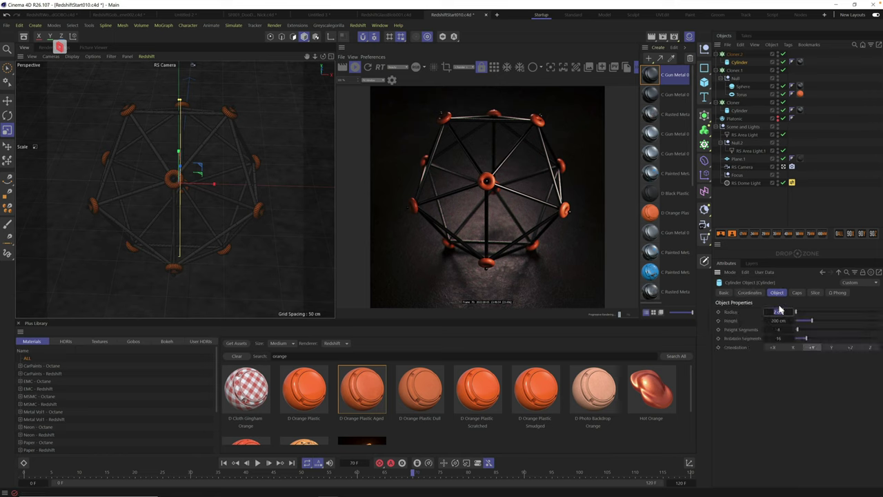
key("Return")
- Reduce the new edge Cloner's edge scale to 37% and set its Cylinder's radius to 4 cm
left_click(734, 54)
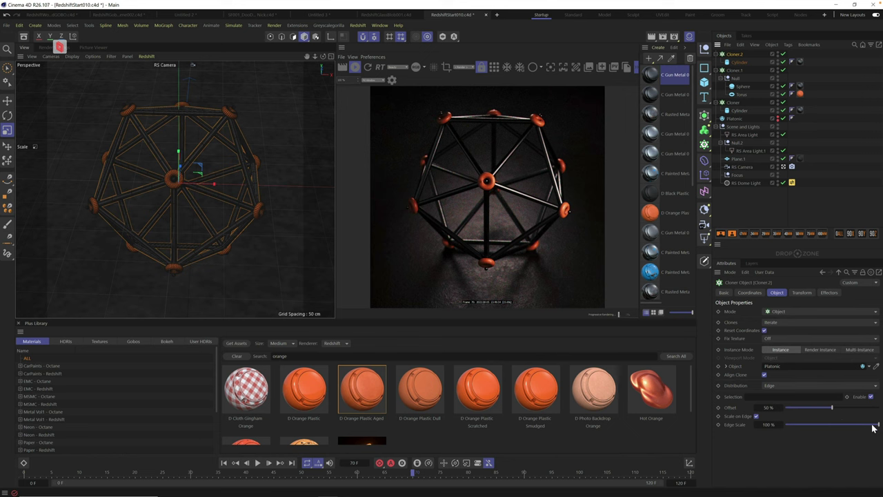
left_click_drag(872, 428, 816, 428)
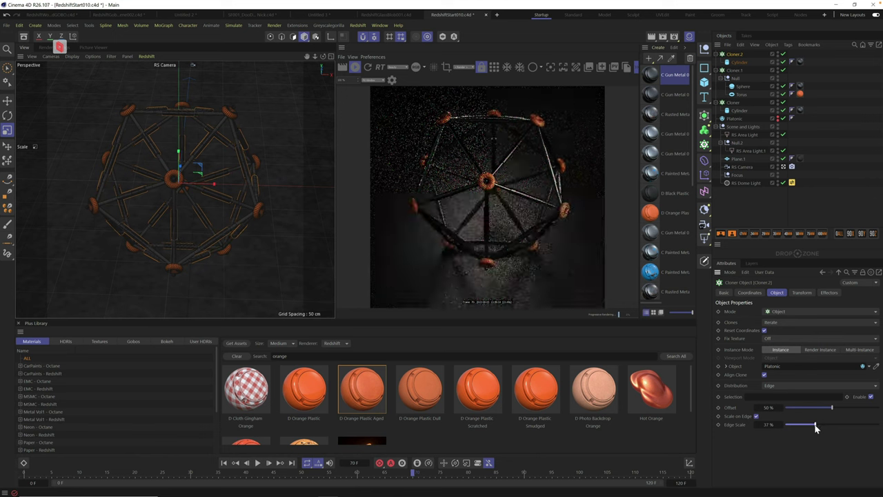
left_click(742, 62)
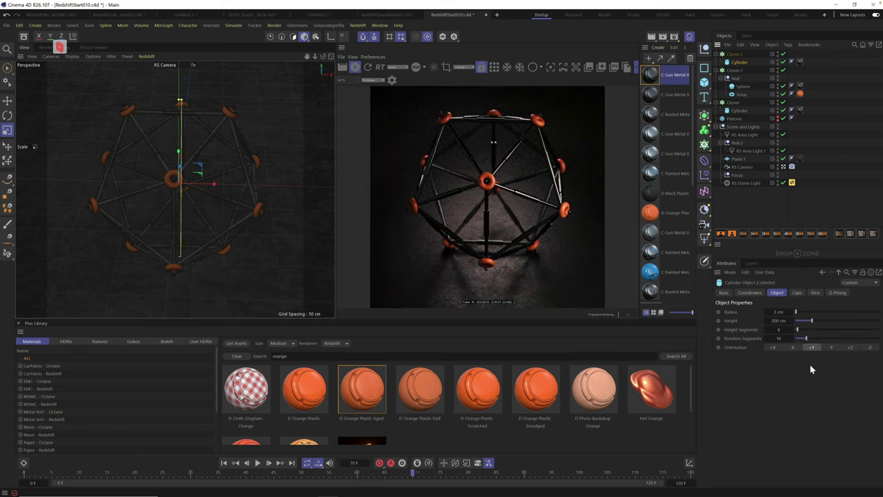
left_click(777, 312)
type("4")
key("Return")
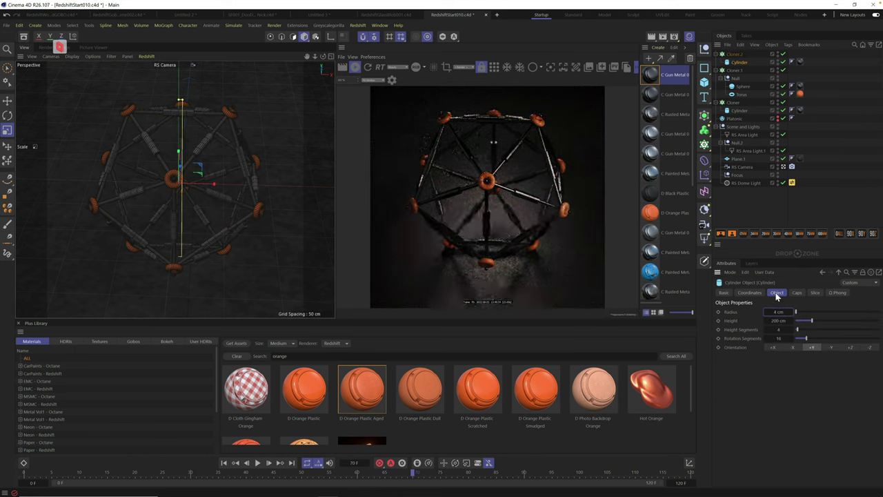
- Copy the Torus's orange plastic material to the newest edge Cylinder and set its Cloner's offset to 20%
left_click_drag(800, 93, 811, 62, "ctrl")
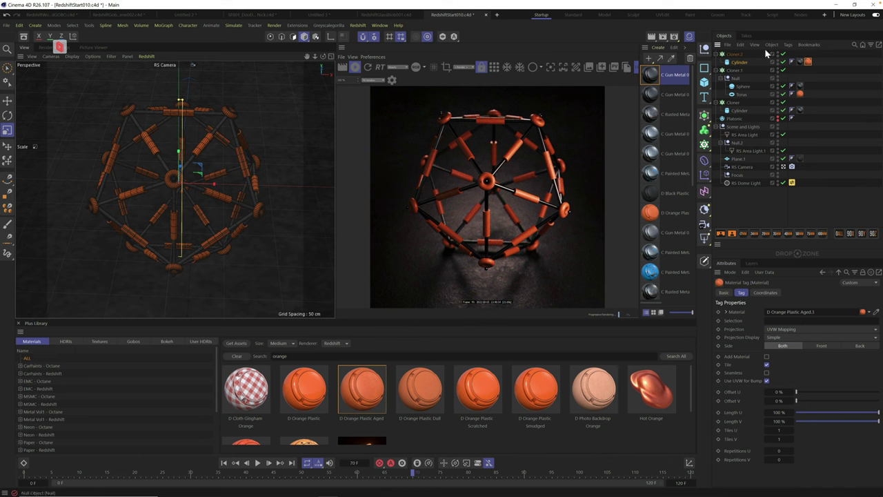
left_click(737, 55)
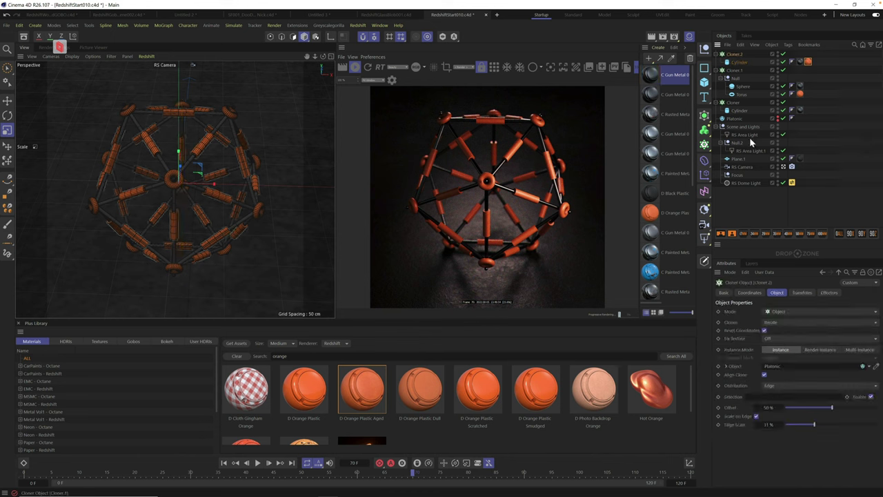
left_click(809, 410)
left_click_drag(809, 410, 803, 408)
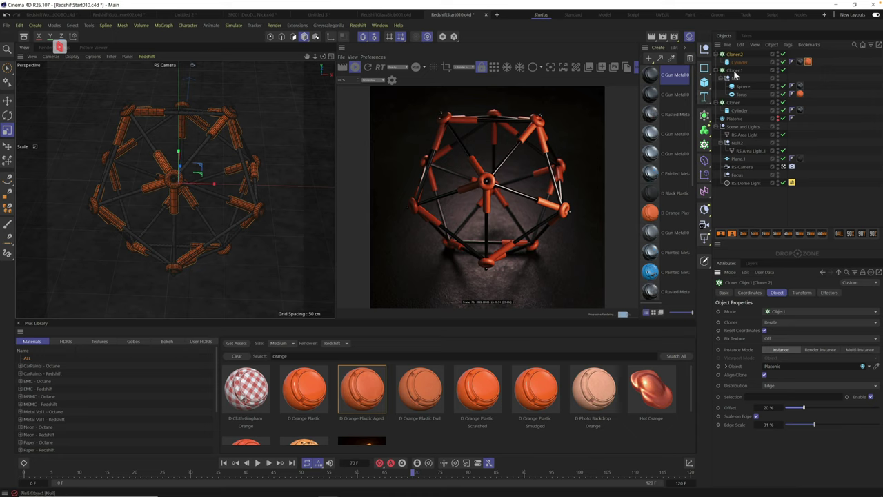
- Add a Cone and scale it down to a height of about 17 cm
key("r")
left_click(705, 84)
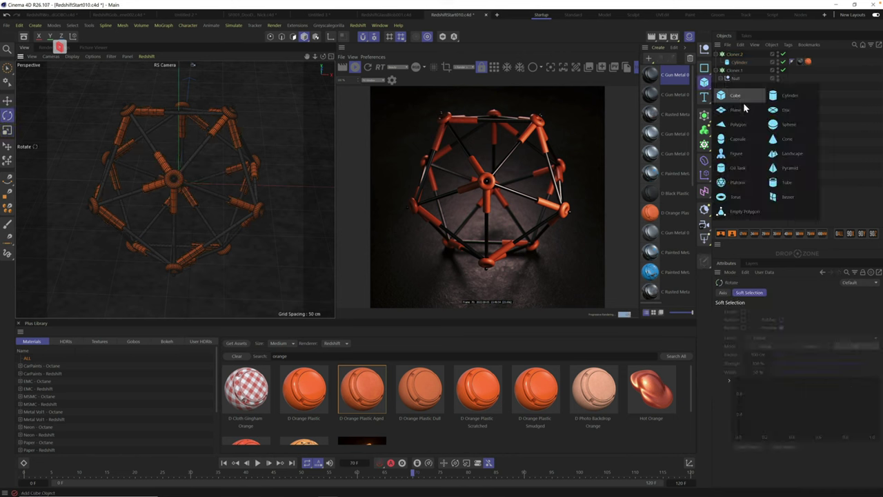
left_click(785, 140)
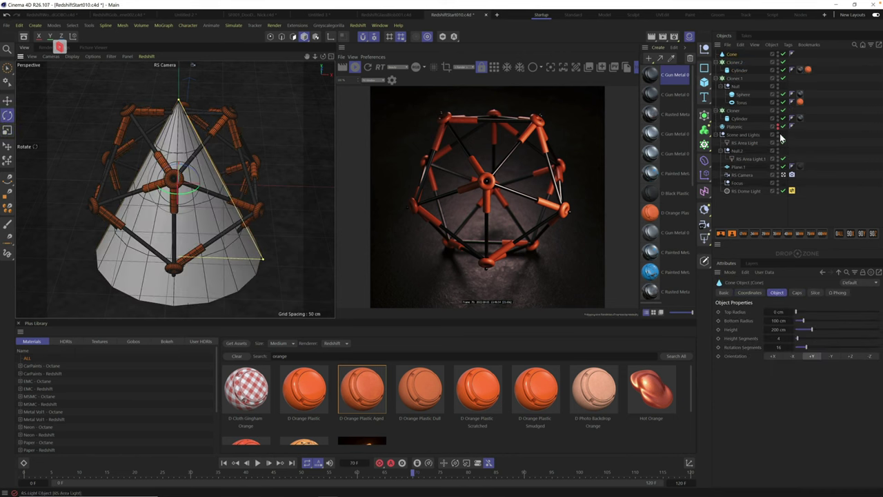
left_click(7, 130)
left_click_drag(253, 122, 48, 251)
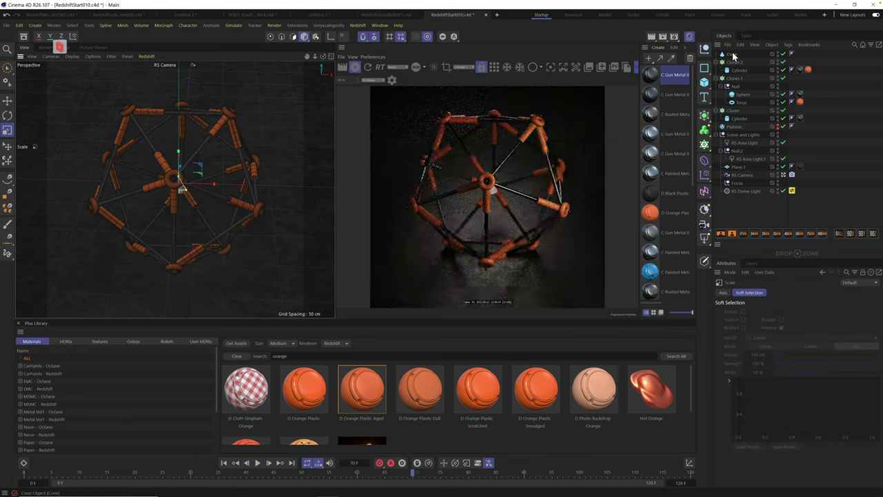
- Place the Cone in the vertex Cloner above its Null and set the Cone's orientation to +Z
left_click_drag(734, 55, 748, 110)
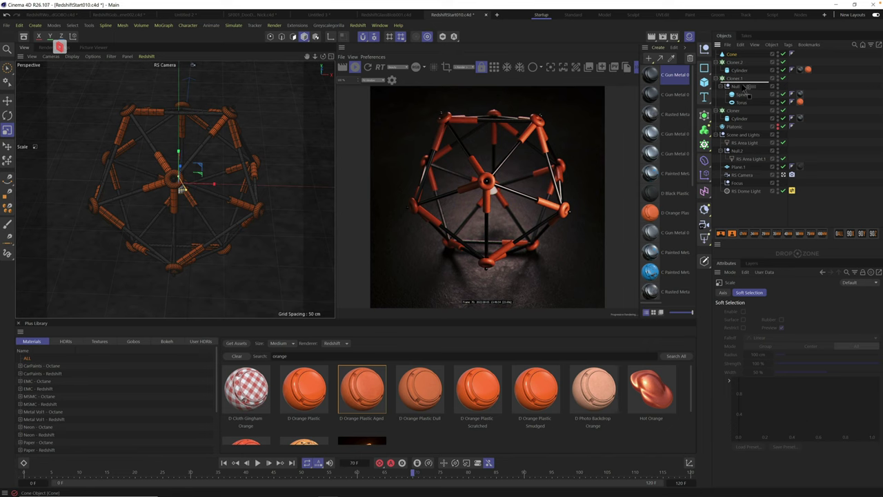
left_click_drag(743, 87, 741, 83)
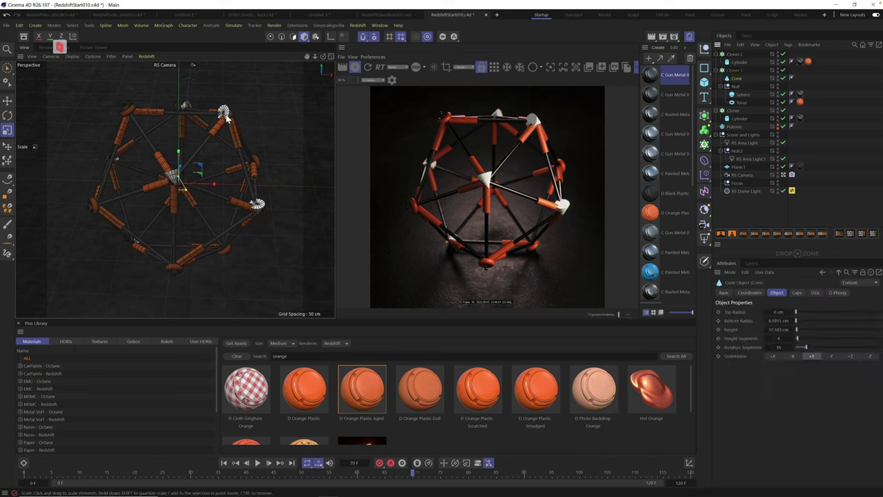
left_click(735, 70)
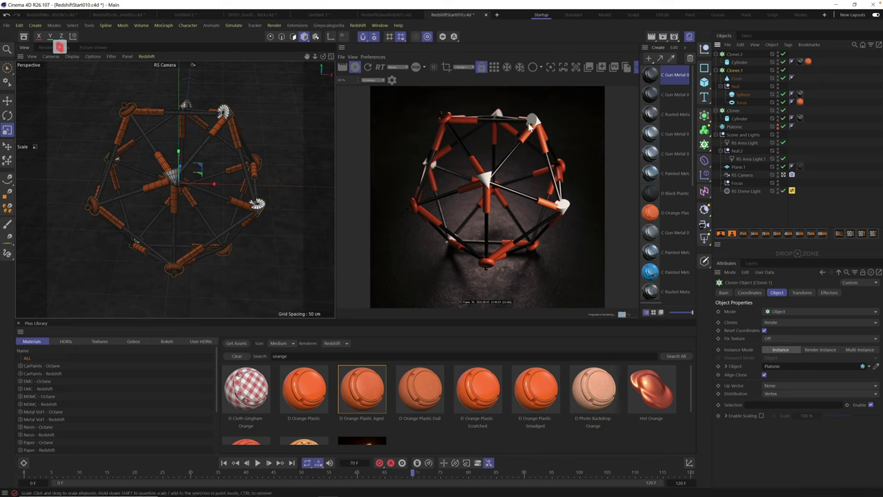
left_click(736, 78)
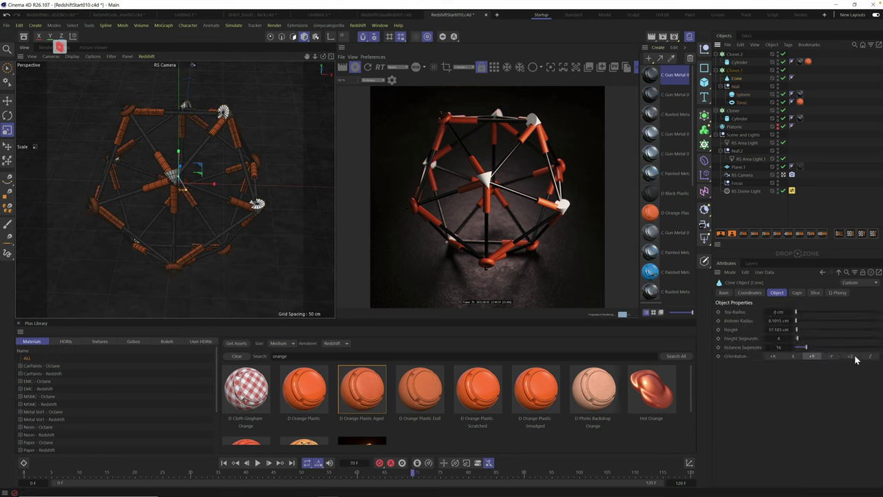
left_click(852, 356)
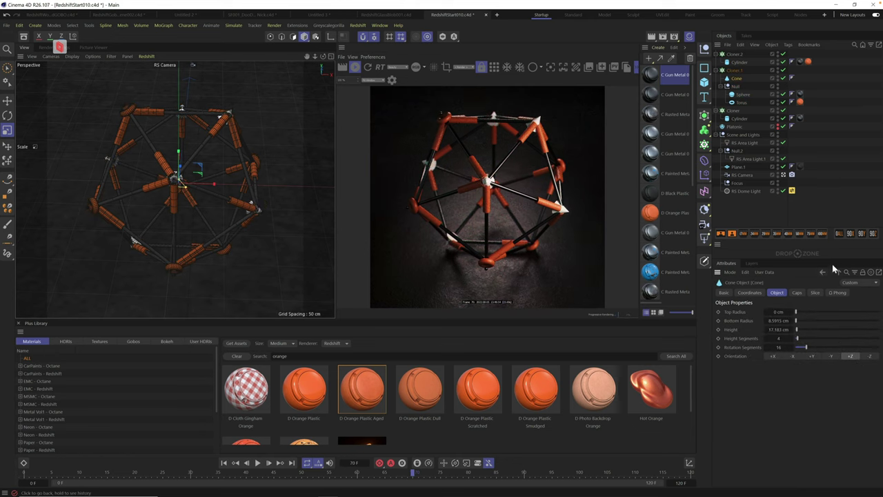
- Add a new Null inside the vertex Cloner and nest the Cone under it
left_click(704, 68)
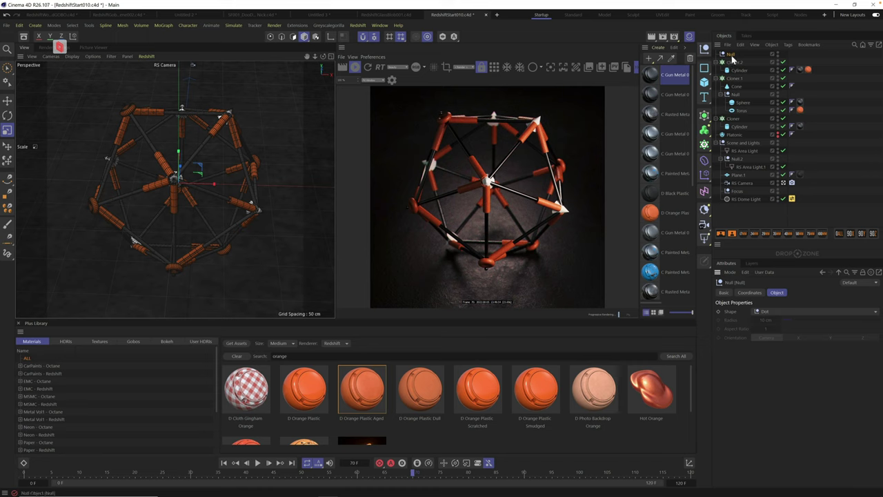
left_click_drag(733, 59, 741, 86)
left_click(738, 83)
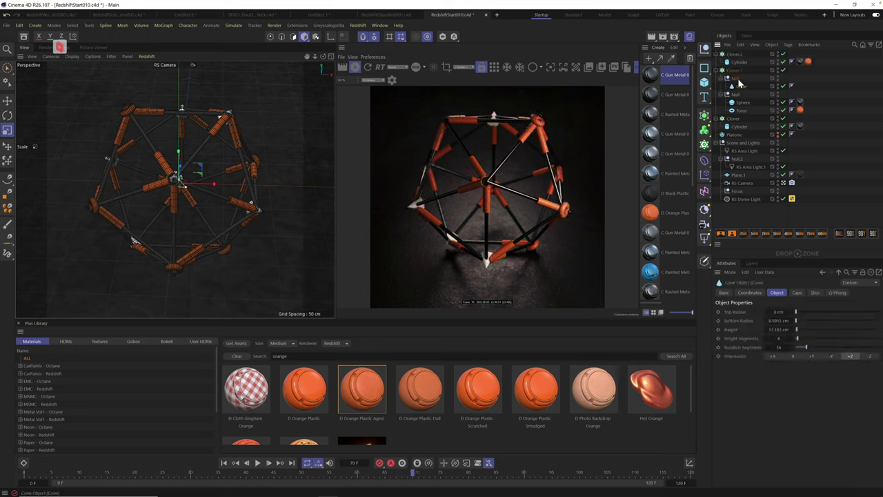
- Set the Cone's Z position to 8 cm and copy the orange plastic material to it
left_click(759, 294)
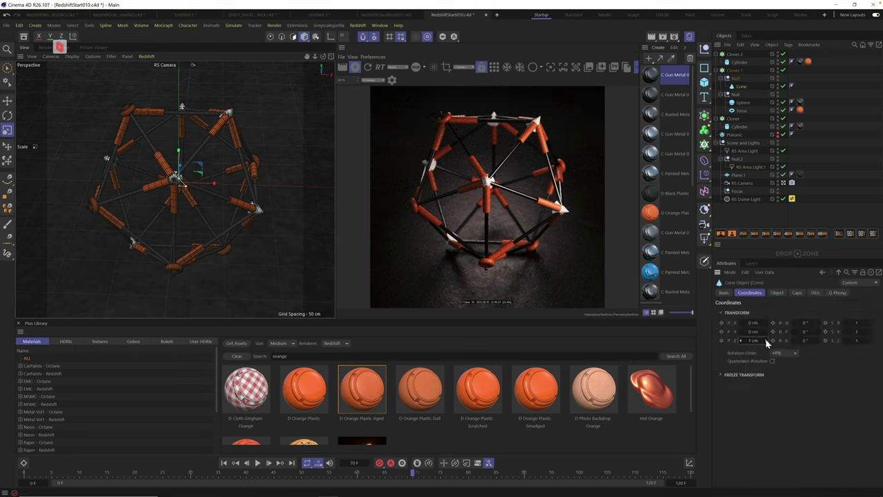
left_click(766, 343)
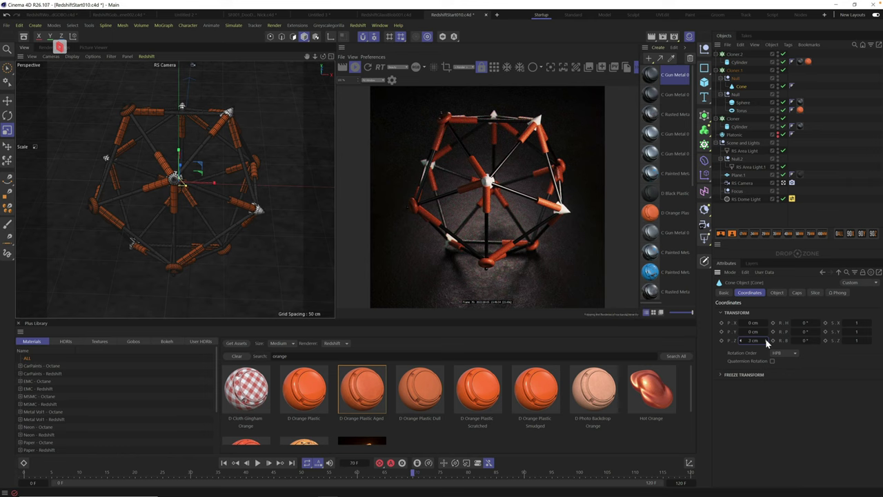
left_click(766, 343)
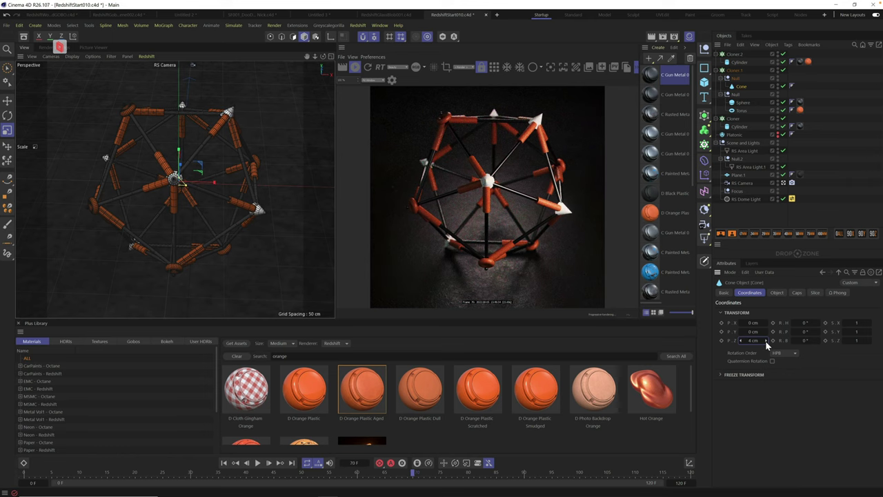
left_click(766, 343)
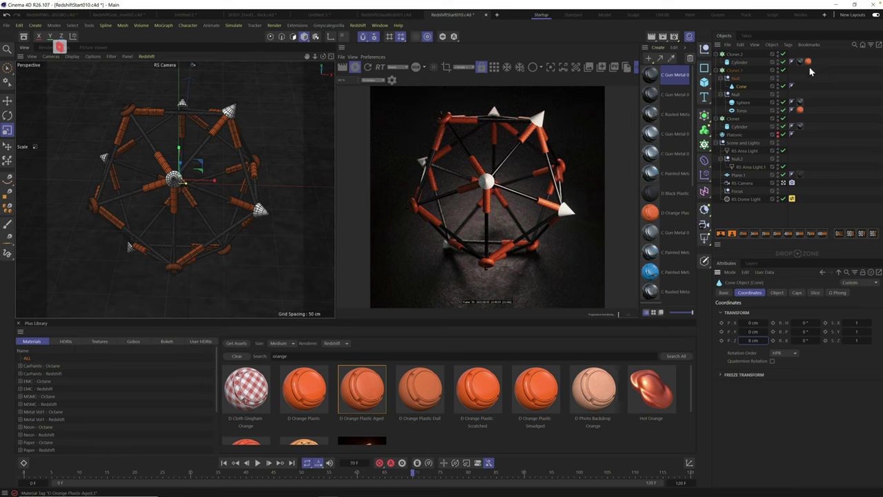
left_click_drag(808, 61, 801, 86, "ctrl")
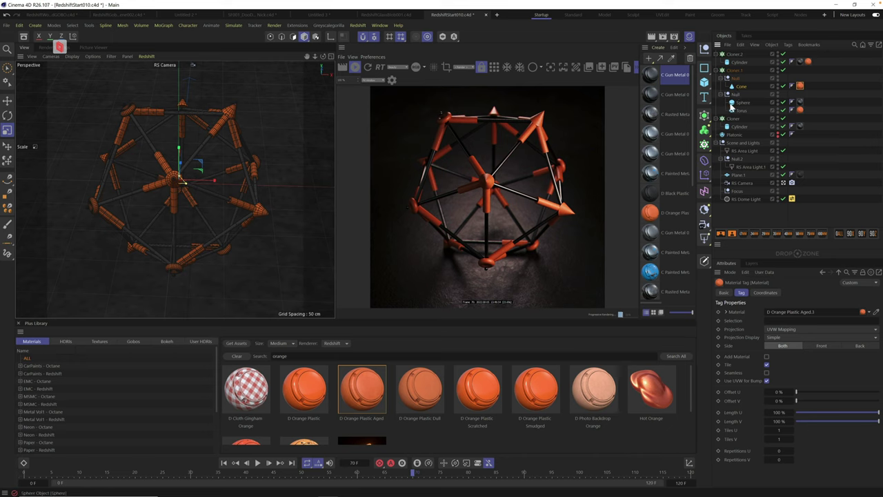
- Set the vertex Cloner's Clones option to Random
left_click(734, 71)
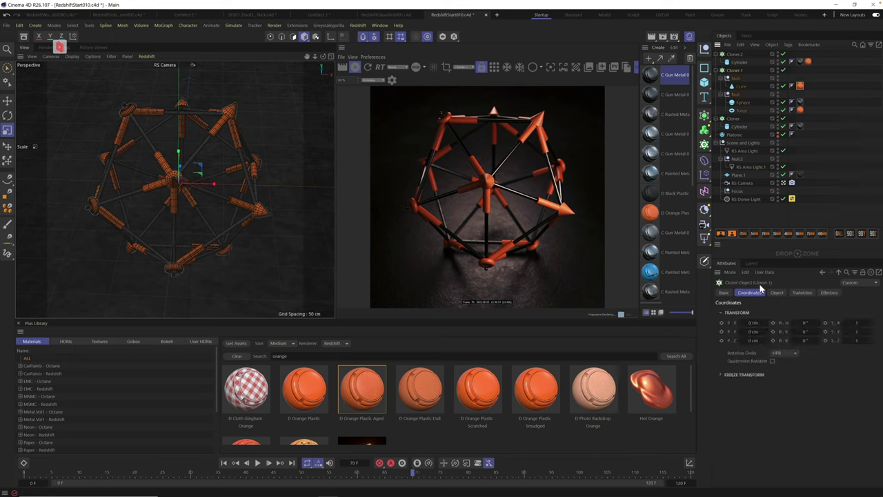
left_click(775, 293)
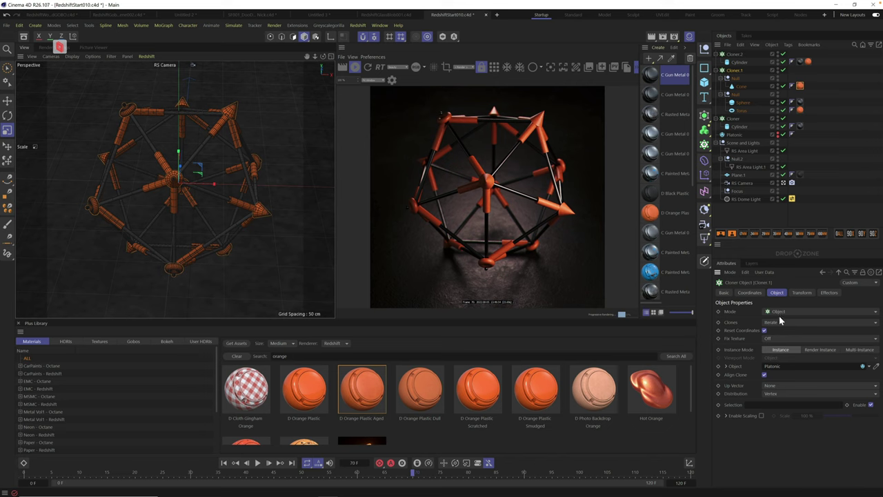
left_click(779, 321)
left_click(784, 340)
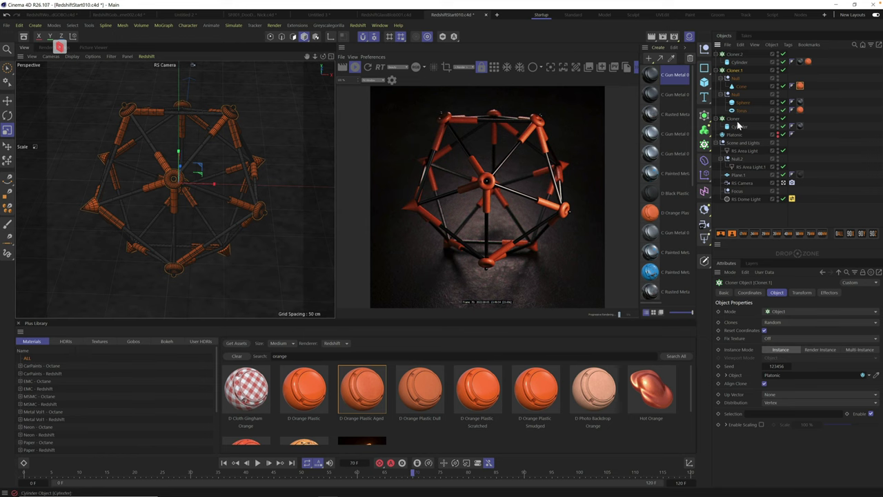
- Try raising the Platonic's segments to 3 and up to 6
left_click(735, 134)
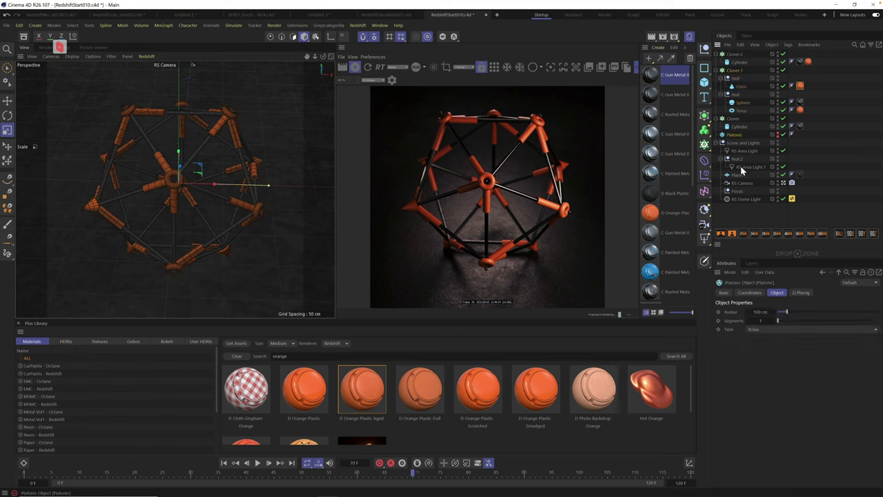
left_click(784, 322)
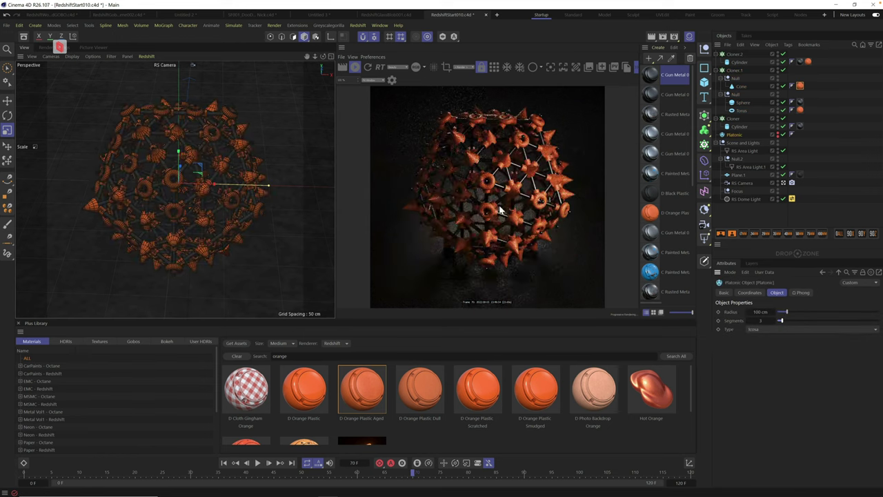
left_click(789, 321)
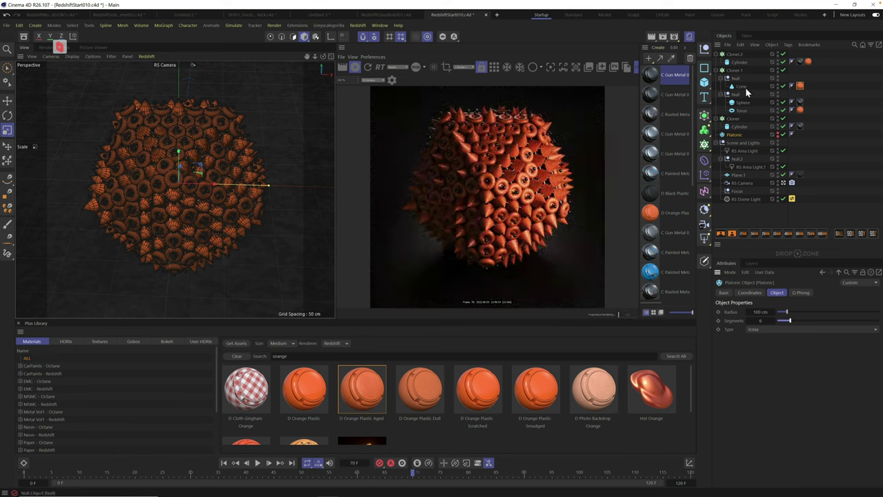
- Switch the vertex Cloner's Clones option back to Iterate
left_click(734, 71)
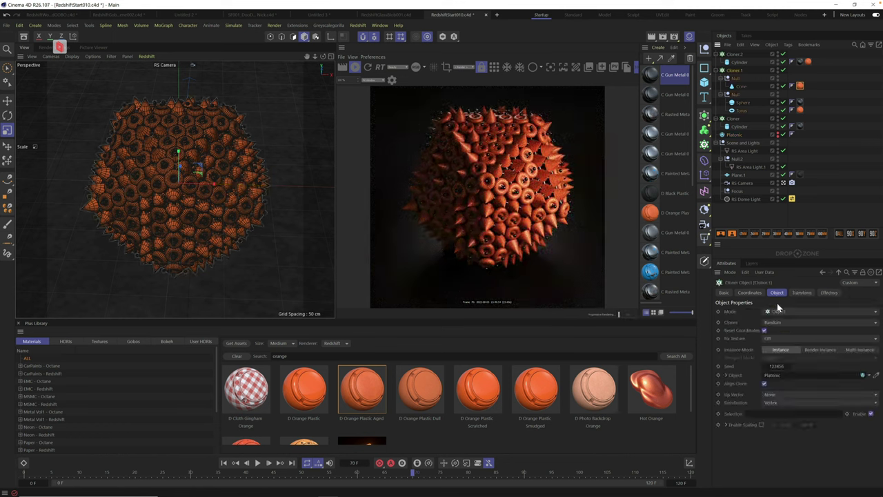
left_click(775, 324)
left_click(780, 332)
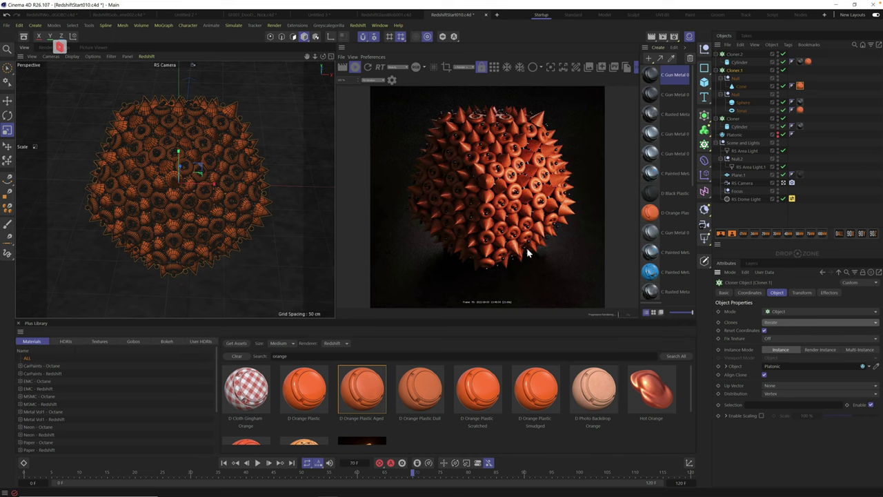
- Reduce the Platonic's segments to 3 and down to 1
left_click(734, 136)
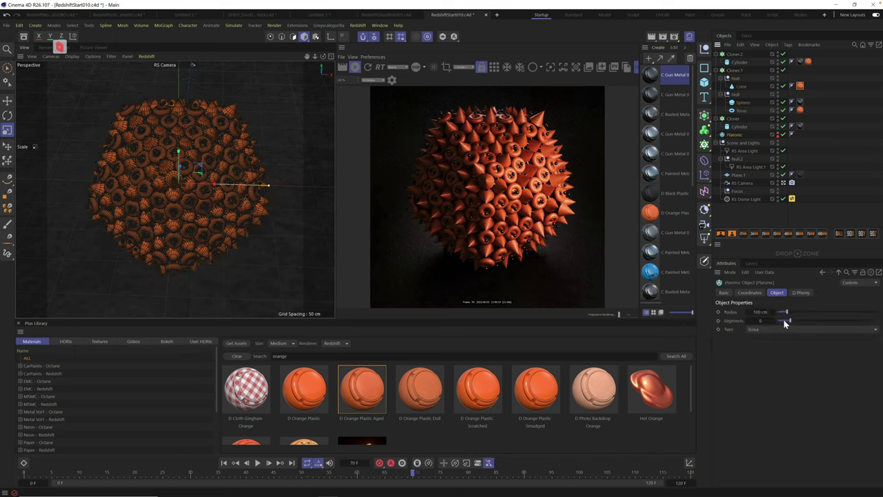
left_click_drag(783, 319, 781, 320)
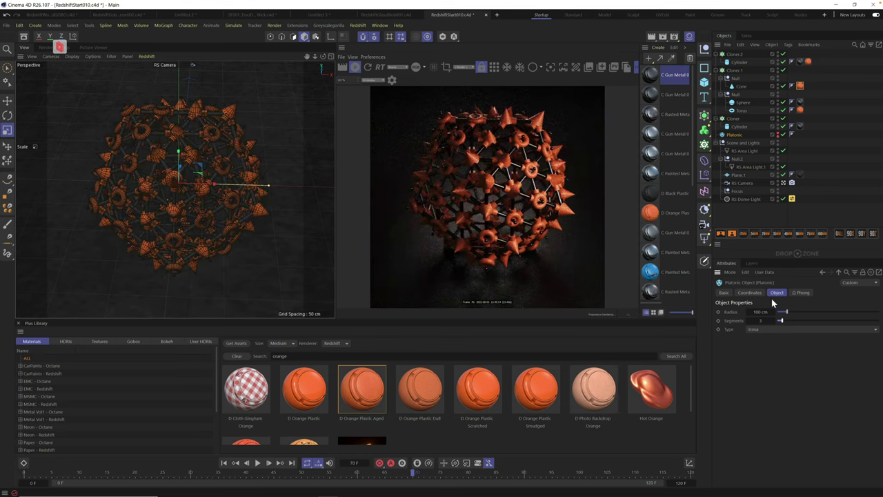
left_click_drag(780, 321, 779, 324)
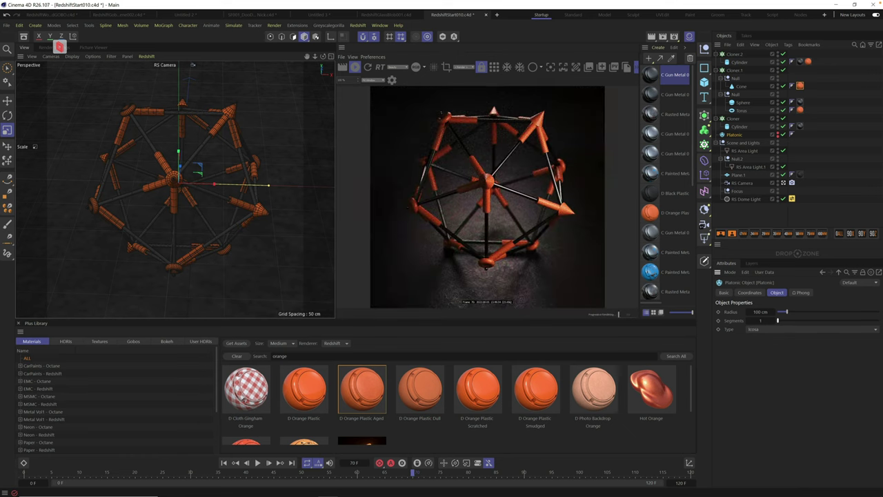
left_click_drag(187, 226, 205, 223, "alt")
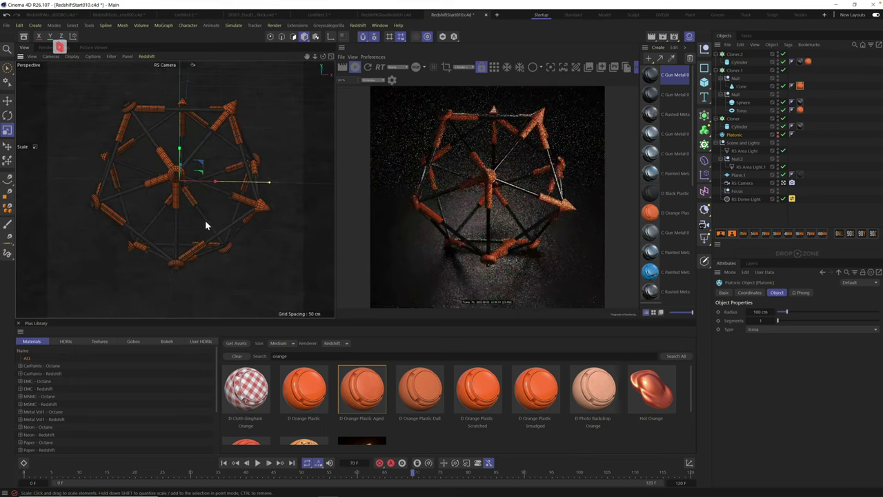